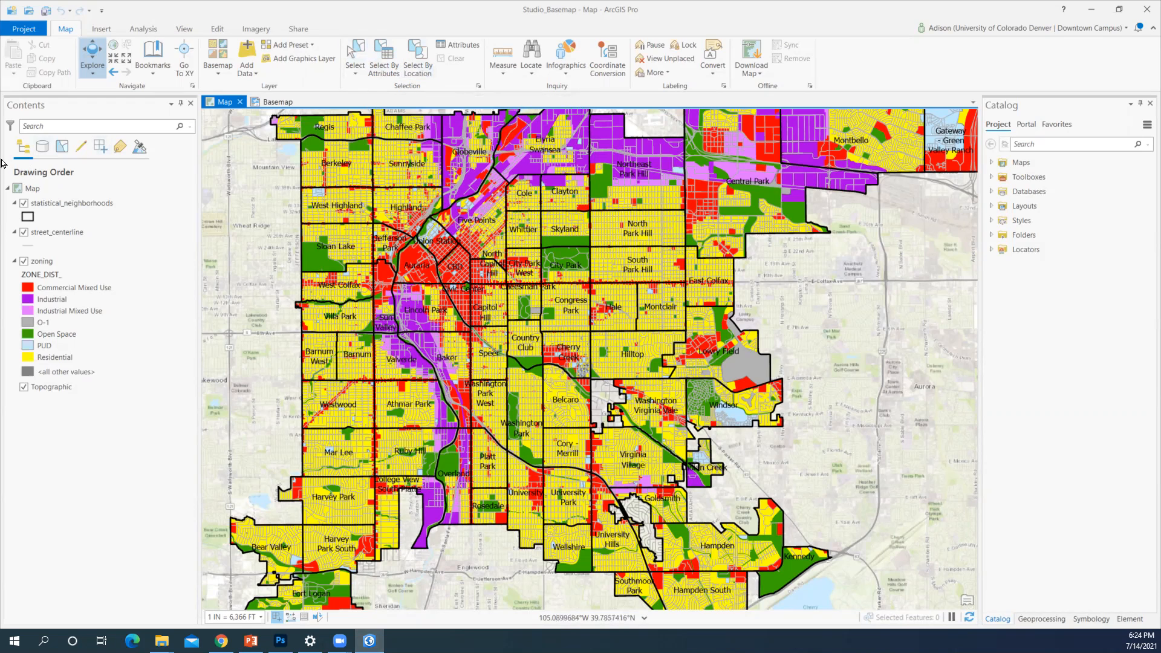
Select the street_centerline layer in the Contents pane
{"action": "left_click", "coordinate": [55, 232]}
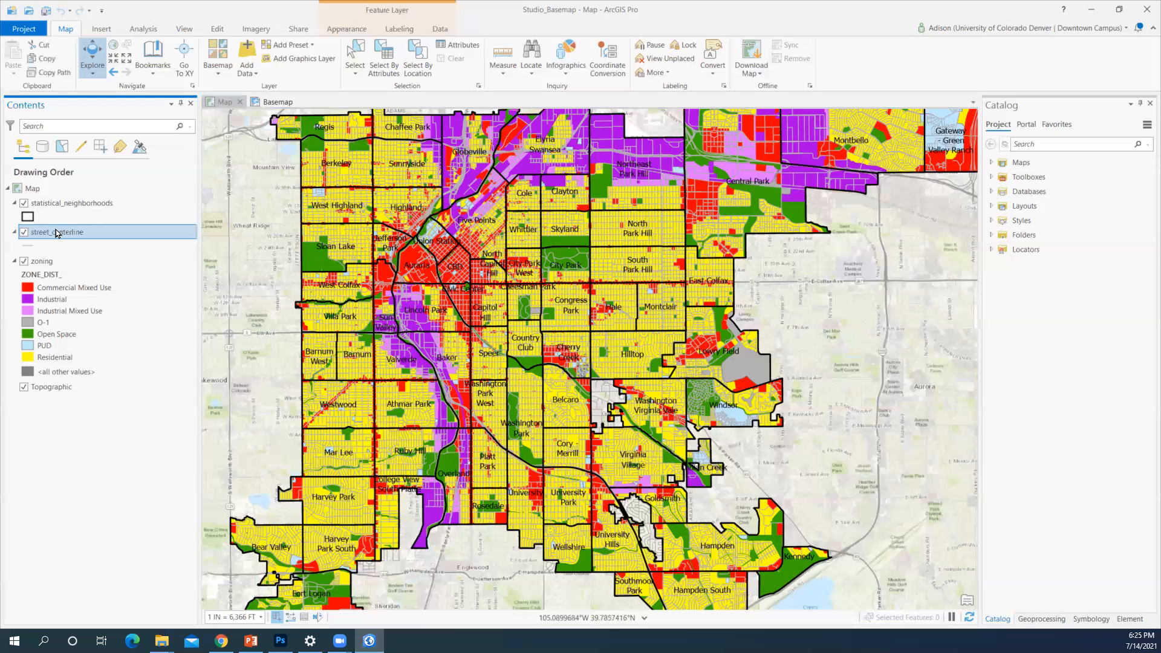
Select street_centerline features where NAME equals INTERSTATE 25, selecting 213 segments
{"action": "left_click", "coordinate": [386, 58]}
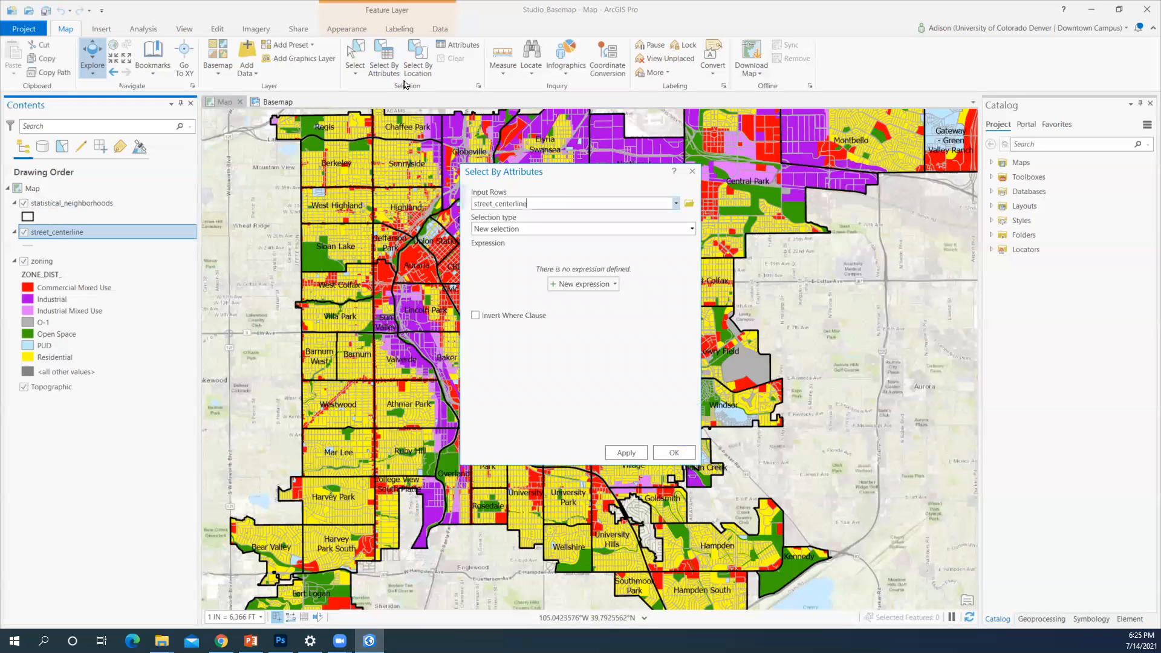
{"action": "left_click", "coordinate": [564, 287]}
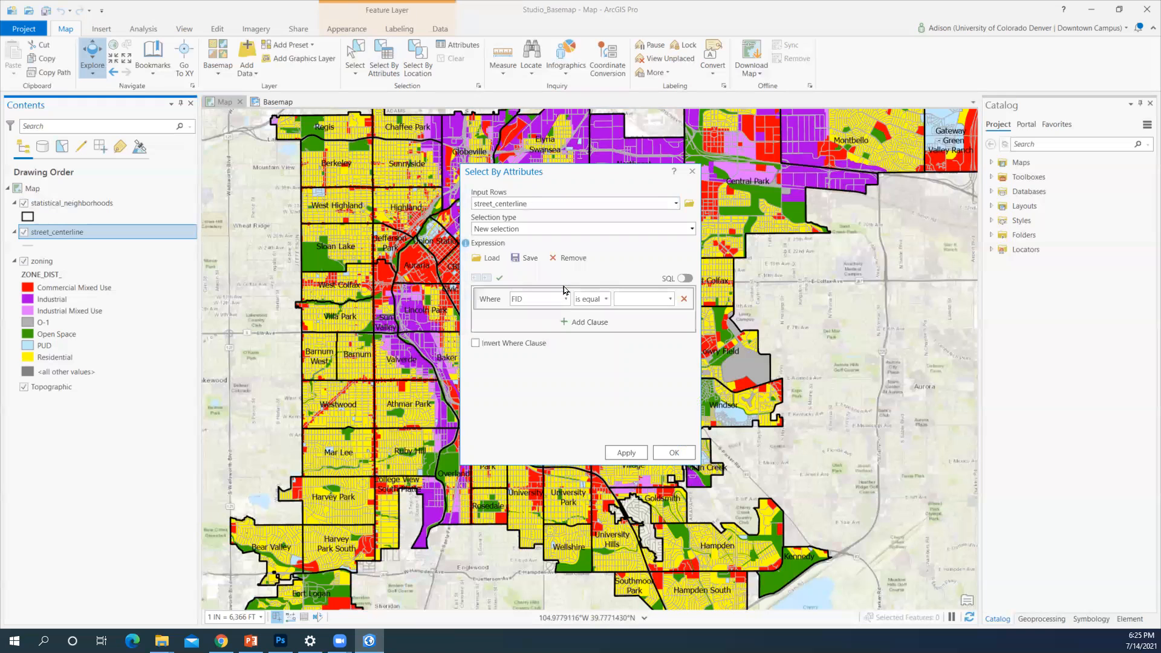
{"action": "left_click", "coordinate": [565, 299]}
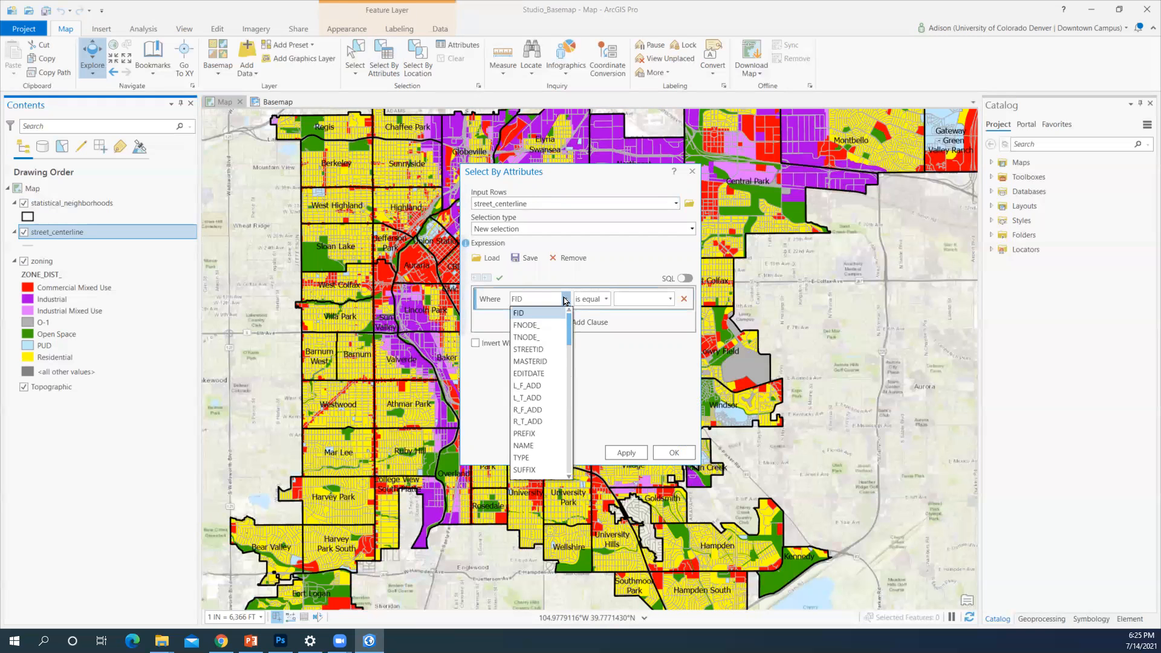
{"action": "left_click", "coordinate": [526, 445]}
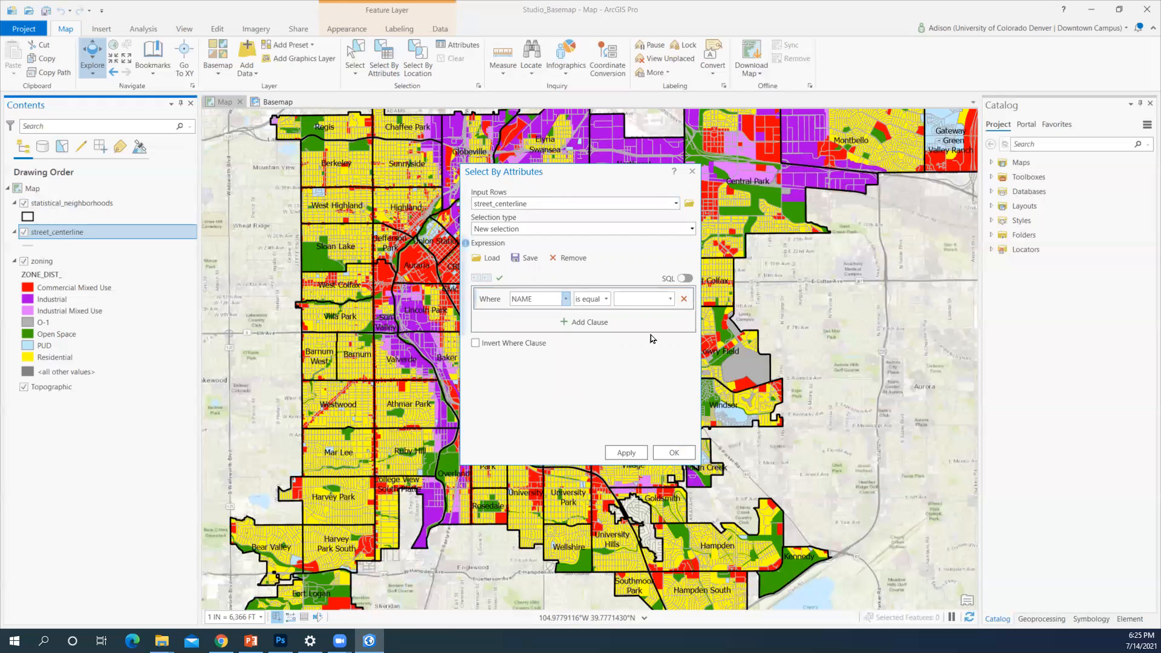
{"action": "left_click", "coordinate": [671, 299]}
{"action": "type", "text": "int"}
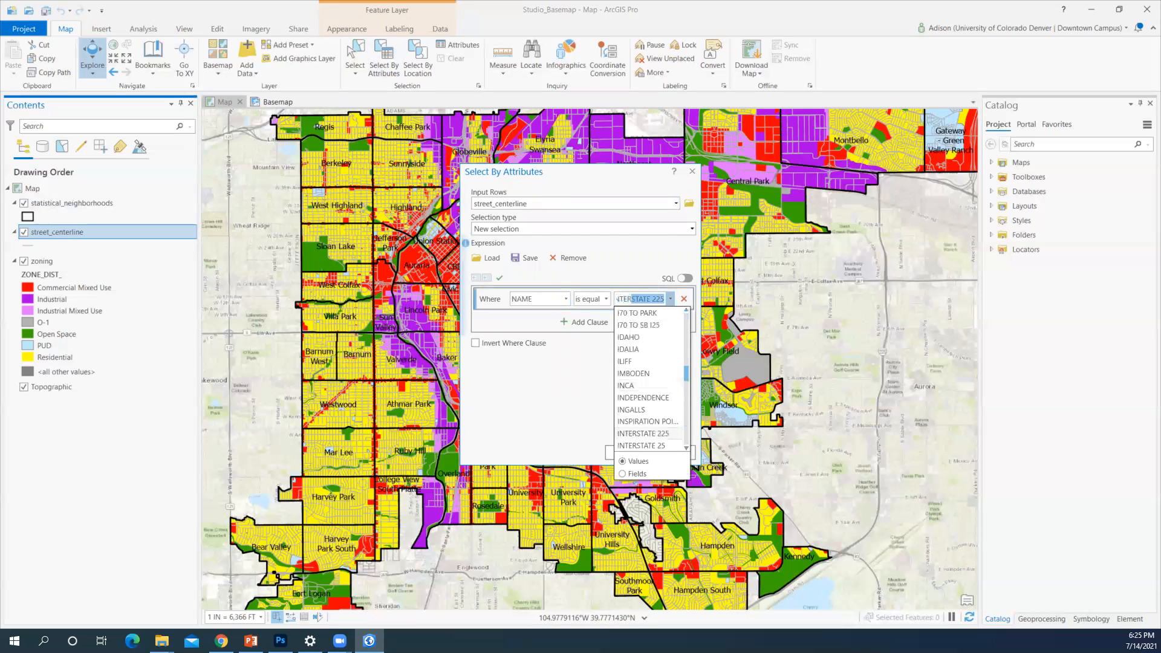
{"action": "left_click", "coordinate": [649, 446]}
{"action": "left_click", "coordinate": [636, 458]}
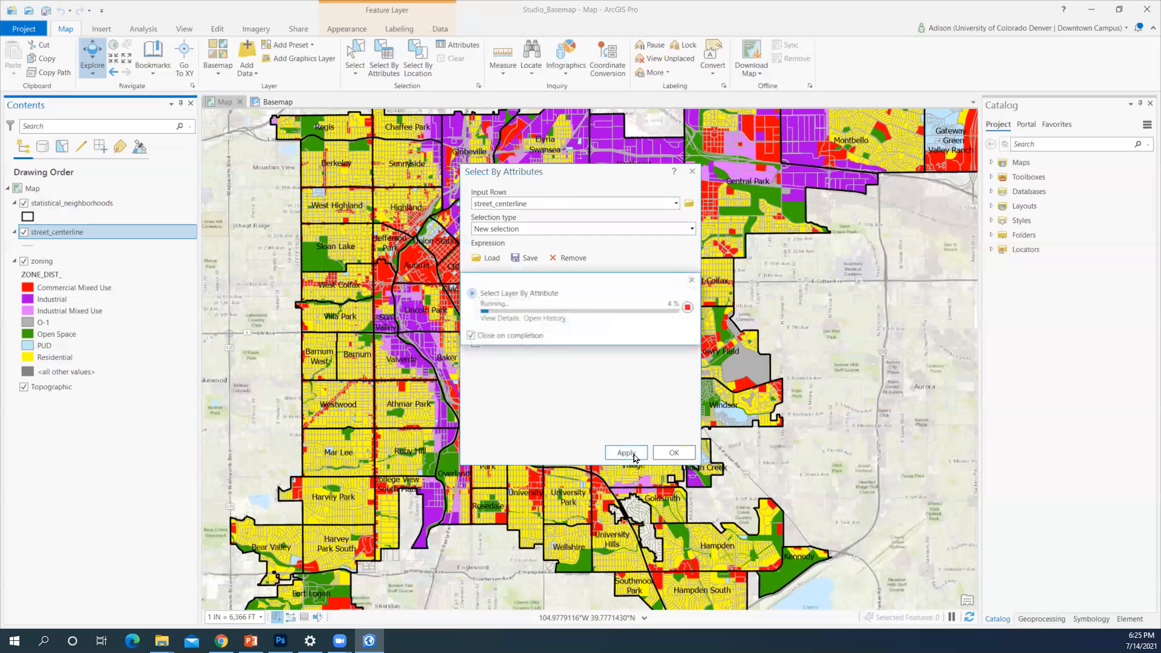
{"action": "left_click", "coordinate": [678, 453]}
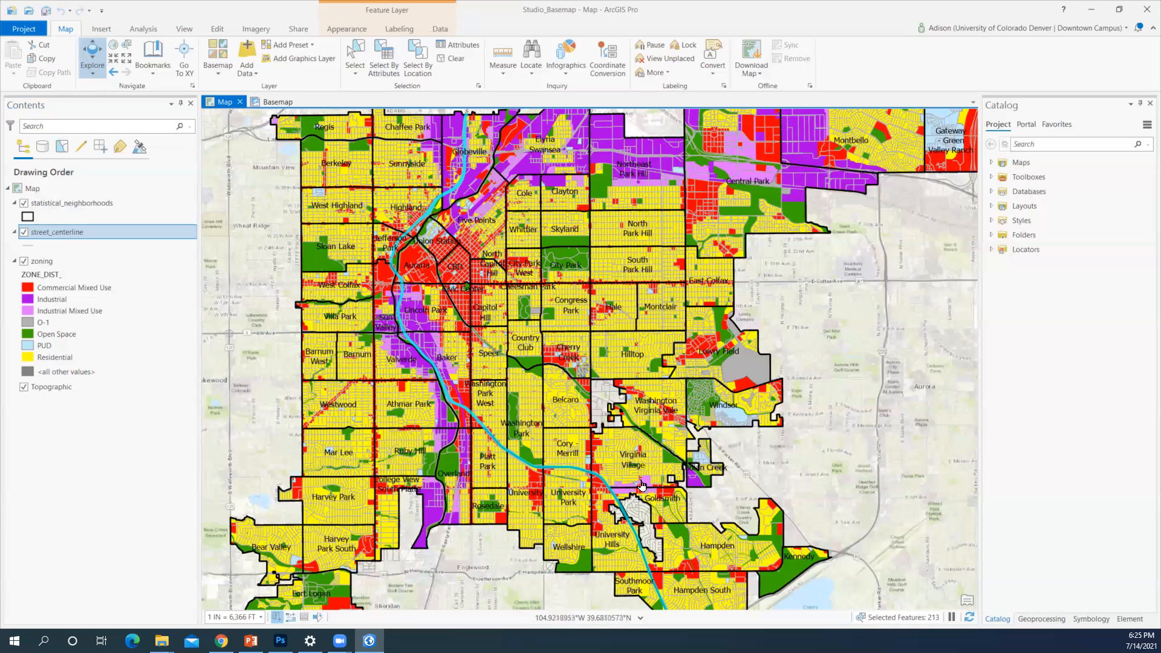
Zoom in and pick the Cory-Merrill and University Park polygons from statistical_neighborhoods
{"action": "scroll", "coordinate": [578, 492], "scroll_direction": "up", "scroll_amount": 5}
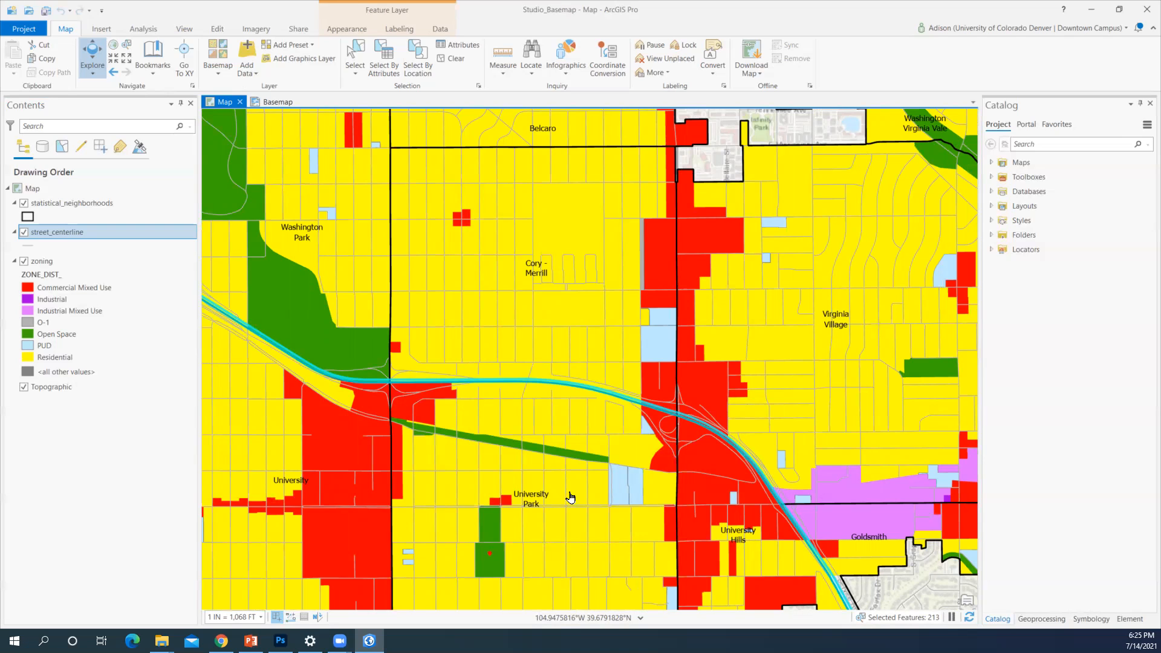
{"action": "left_click", "coordinate": [104, 203]}
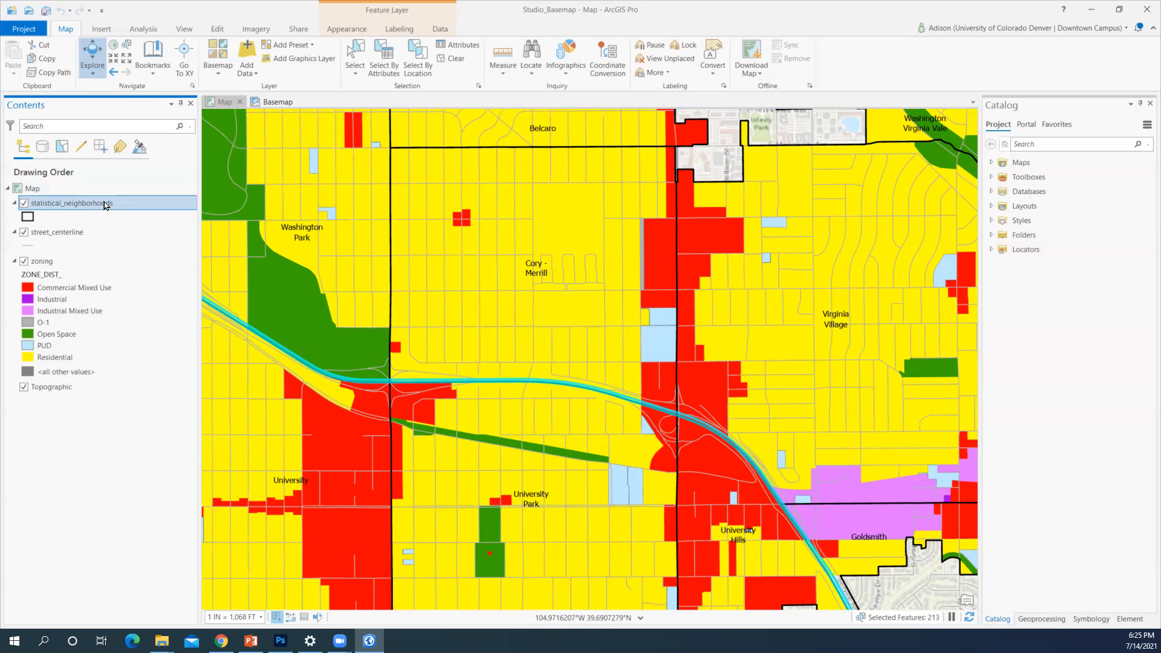
{"action": "left_click", "coordinate": [354, 56]}
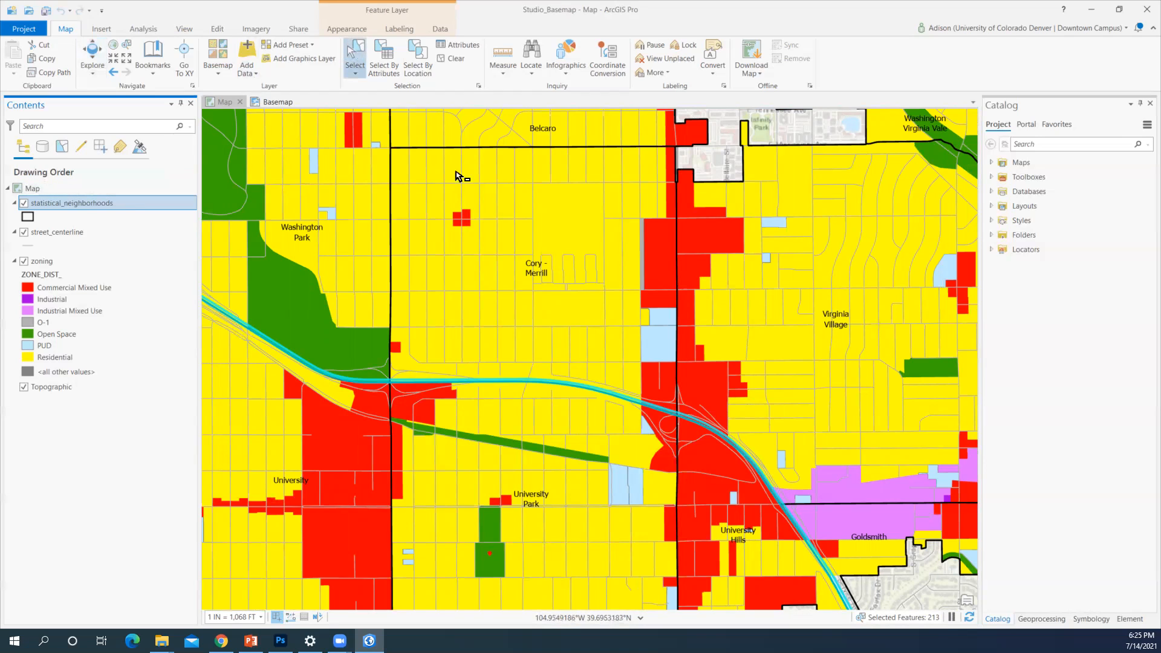
{"action": "left_click", "coordinate": [472, 198]}
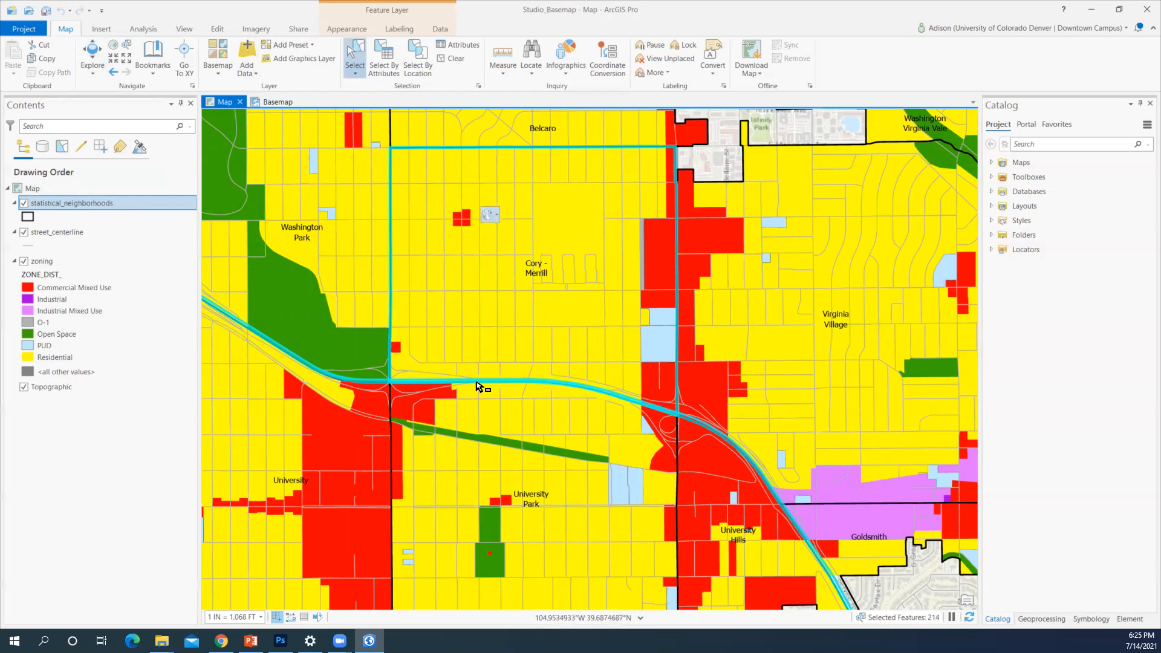
{"action": "left_click", "coordinate": [465, 480], "text": "shift"}
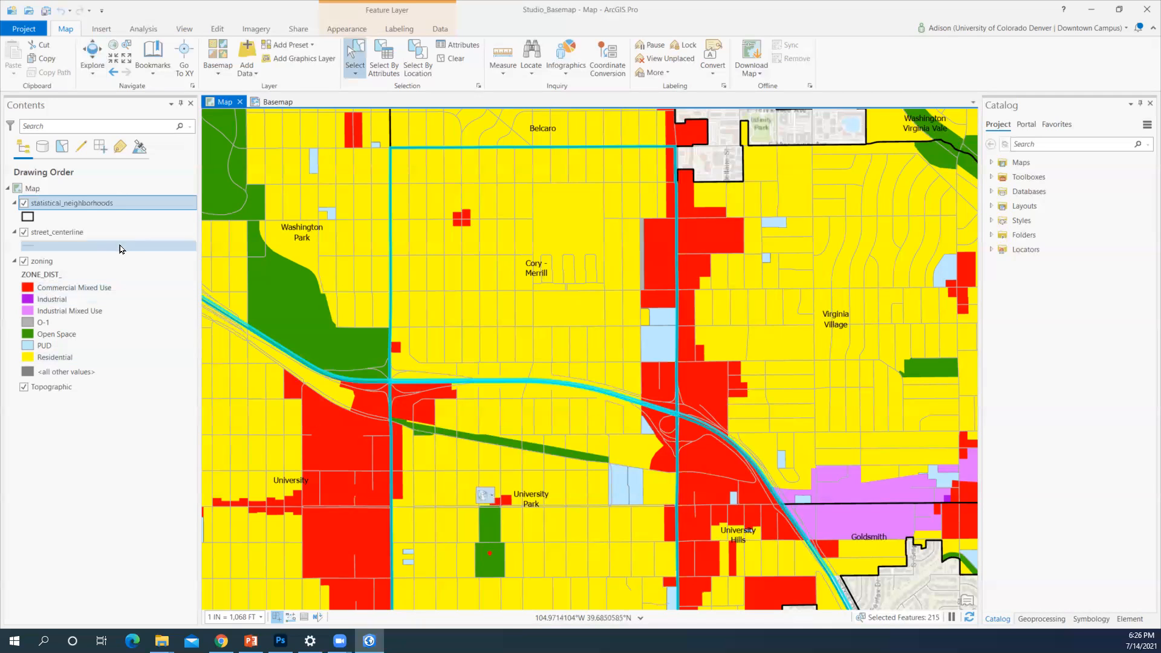
In the neighbourhoods attribute table, invert the selection and delete the other 76 neighbourhoods
{"action": "right_click", "coordinate": [83, 203]}
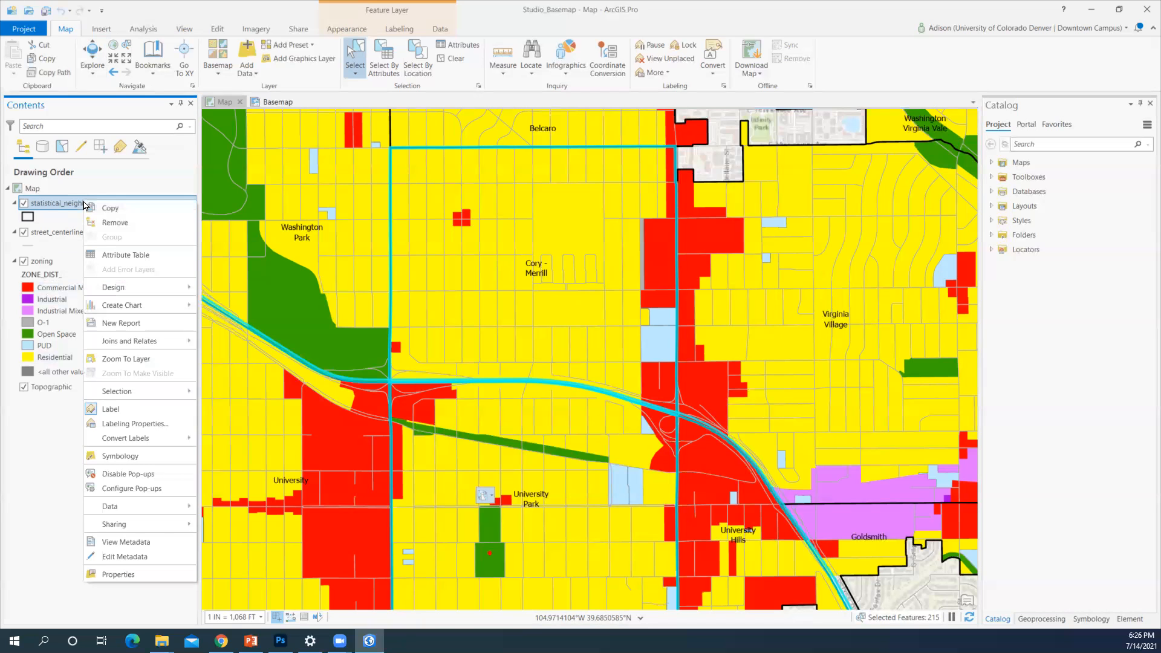
{"action": "left_click", "coordinate": [94, 256]}
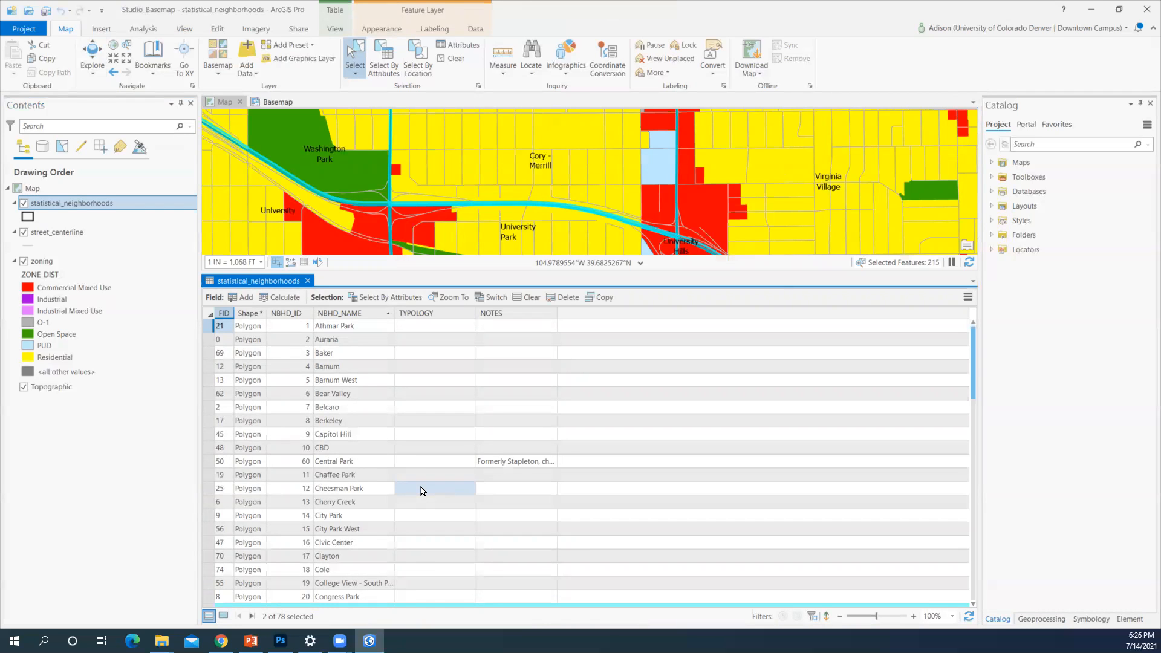
{"action": "left_click", "coordinate": [483, 298]}
{"action": "left_click", "coordinate": [559, 295]}
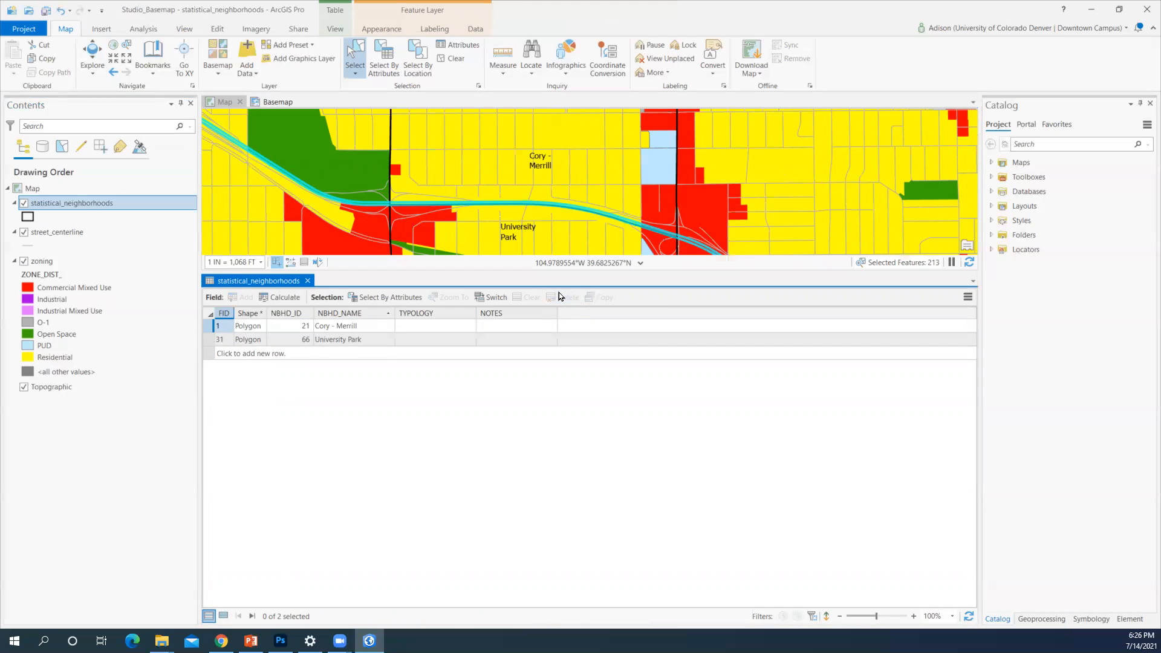
{"action": "left_click", "coordinate": [308, 281]}
{"action": "scroll", "coordinate": [405, 266], "scroll_direction": "down", "scroll_amount": 3}
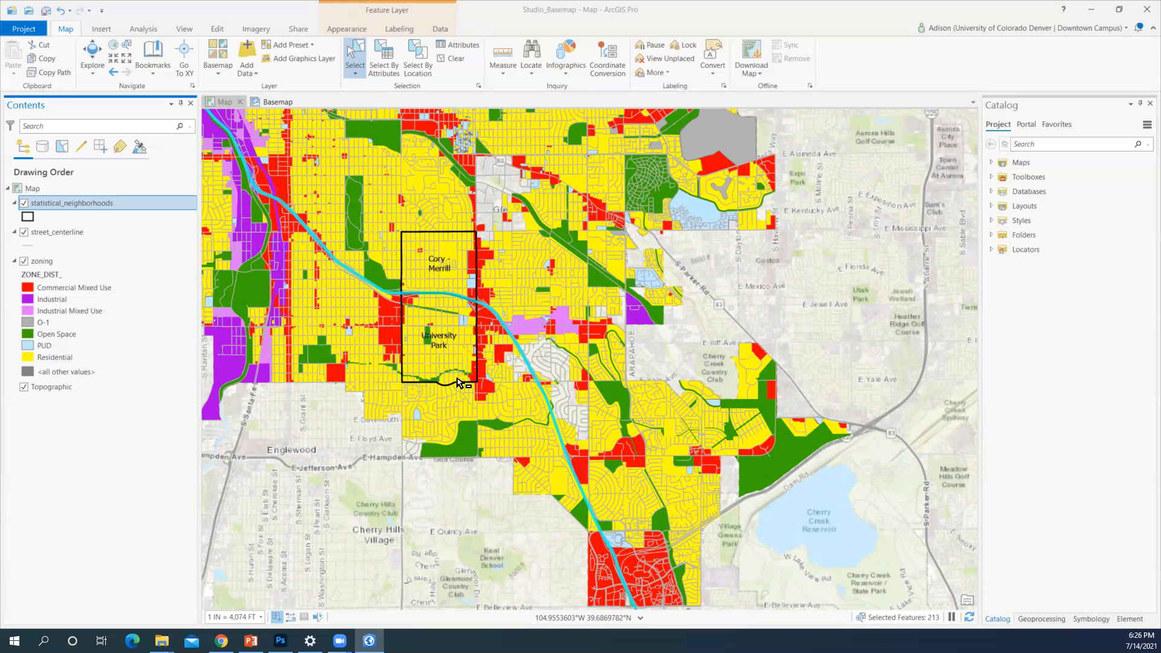
Clip zoning by statistical_neighborhoods into zoning_Clip, then hide the zoning layer
{"action": "left_click", "coordinate": [142, 31]}
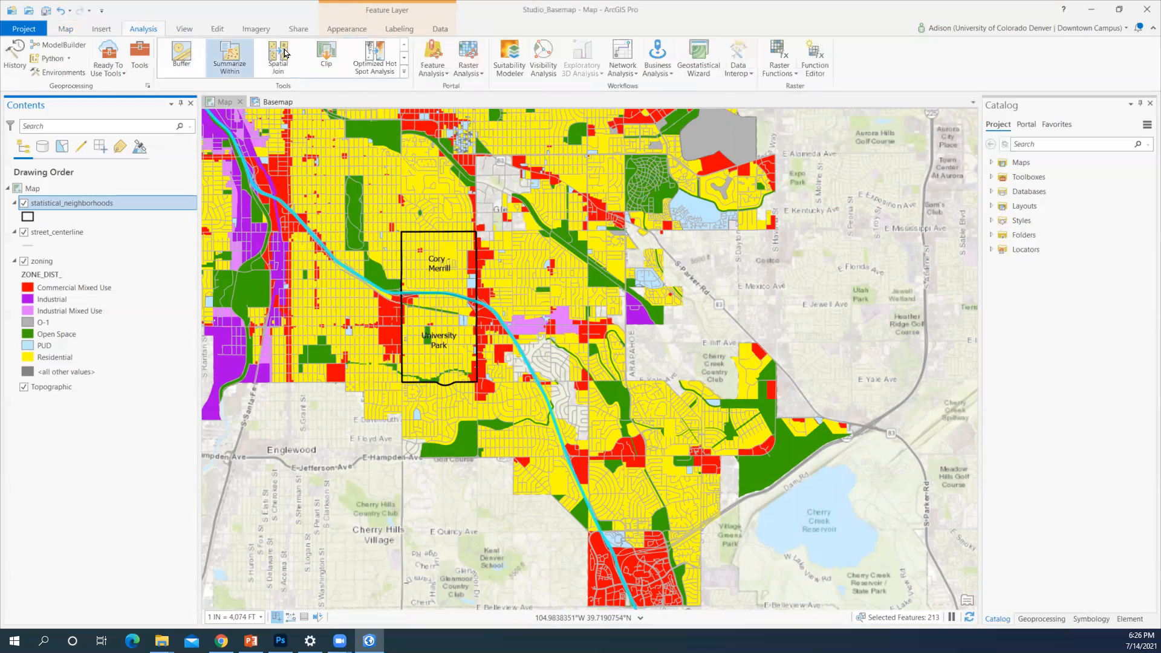
{"action": "left_click", "coordinate": [328, 56]}
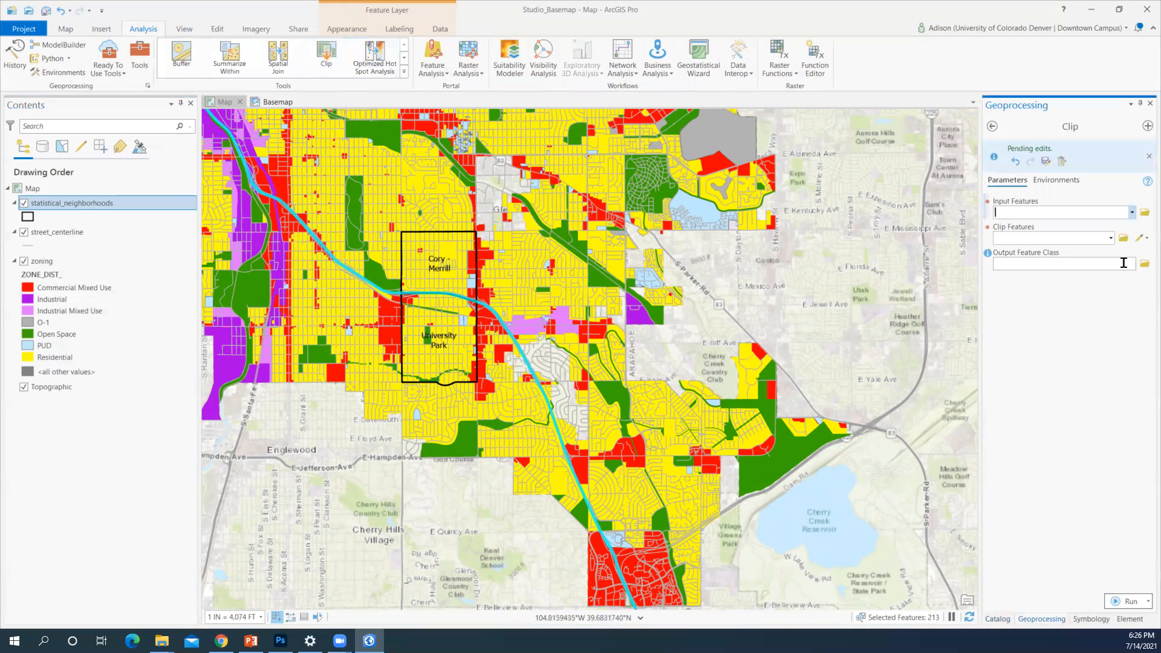
{"action": "left_click", "coordinate": [1132, 213]}
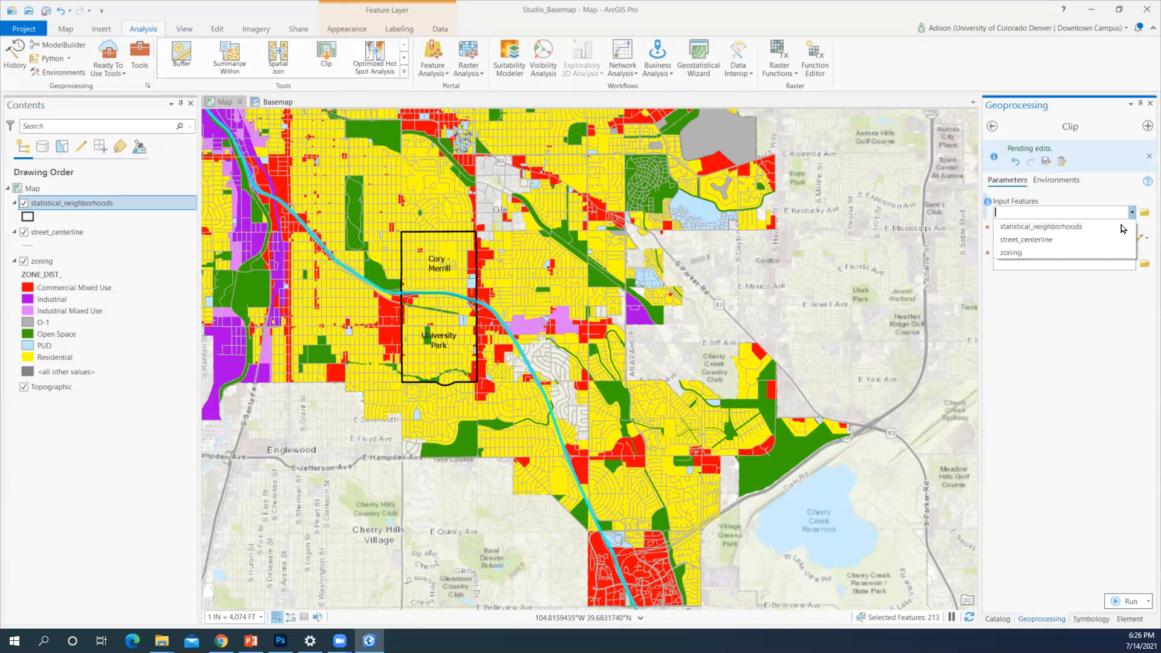
{"action": "left_click", "coordinate": [1101, 252]}
{"action": "left_click", "coordinate": [1110, 238]}
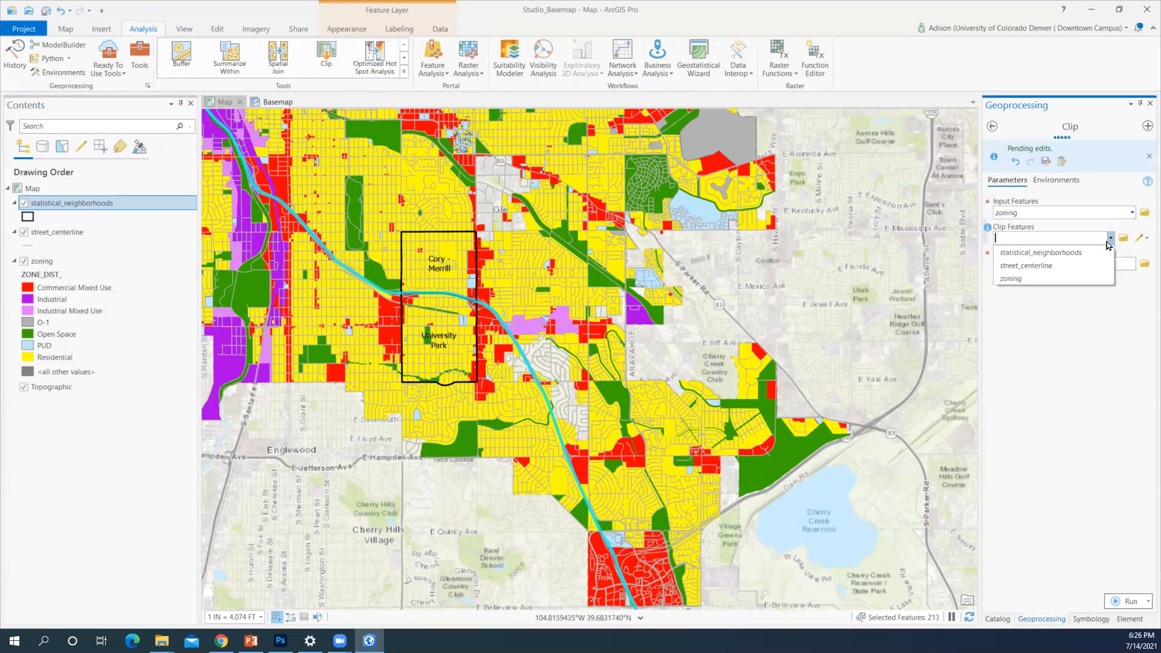
{"action": "left_click", "coordinate": [1098, 248]}
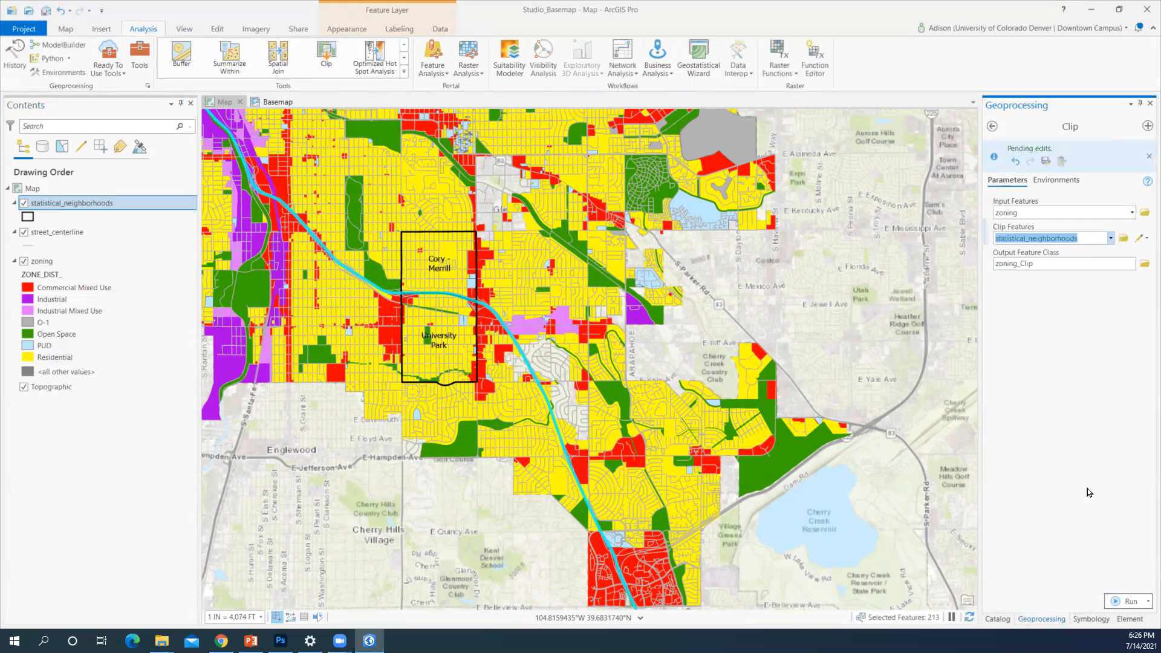
{"action": "left_click", "coordinate": [1116, 605]}
{"action": "mouse_move", "coordinate": [1117, 608]}
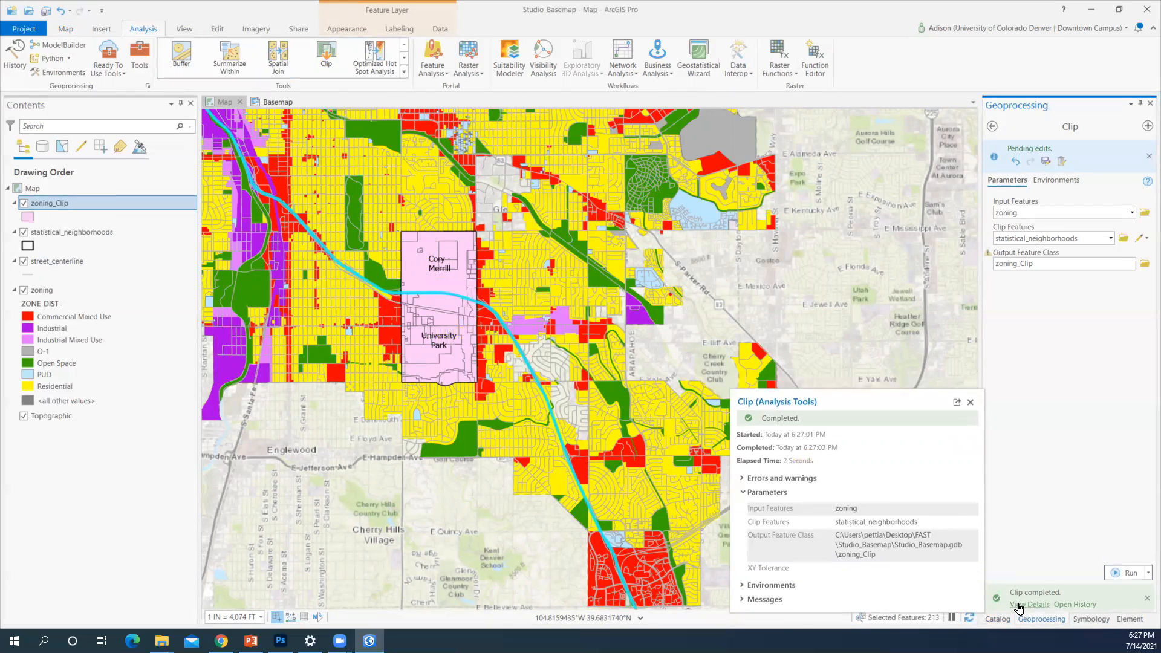
{"action": "left_click", "coordinate": [24, 290]}
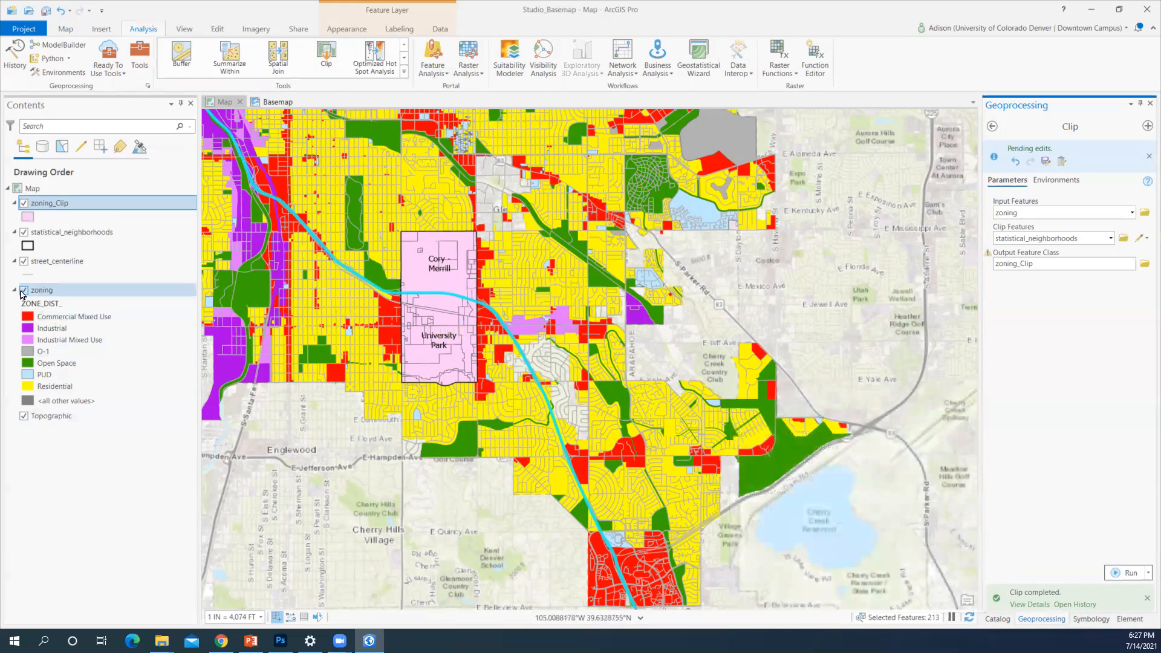
Hide zoning_Clip and add parcels.shp from the Catalog's data folder to the map
{"action": "scroll", "coordinate": [359, 340], "scroll_direction": "up", "scroll_amount": 4}
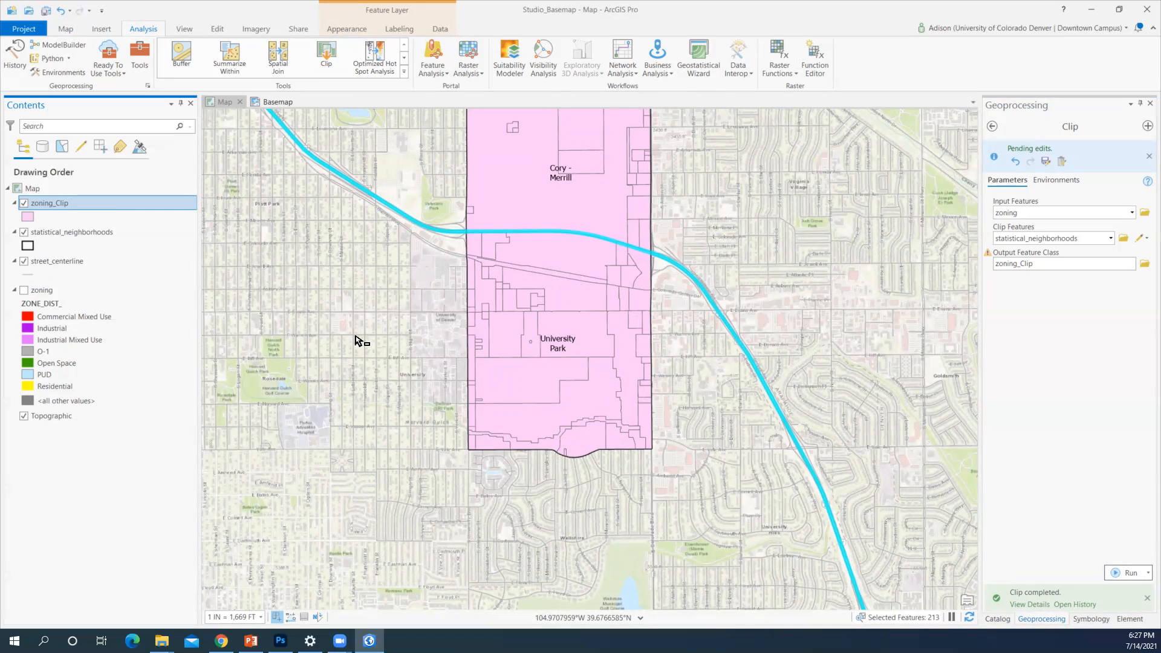
{"action": "left_click", "coordinate": [24, 204]}
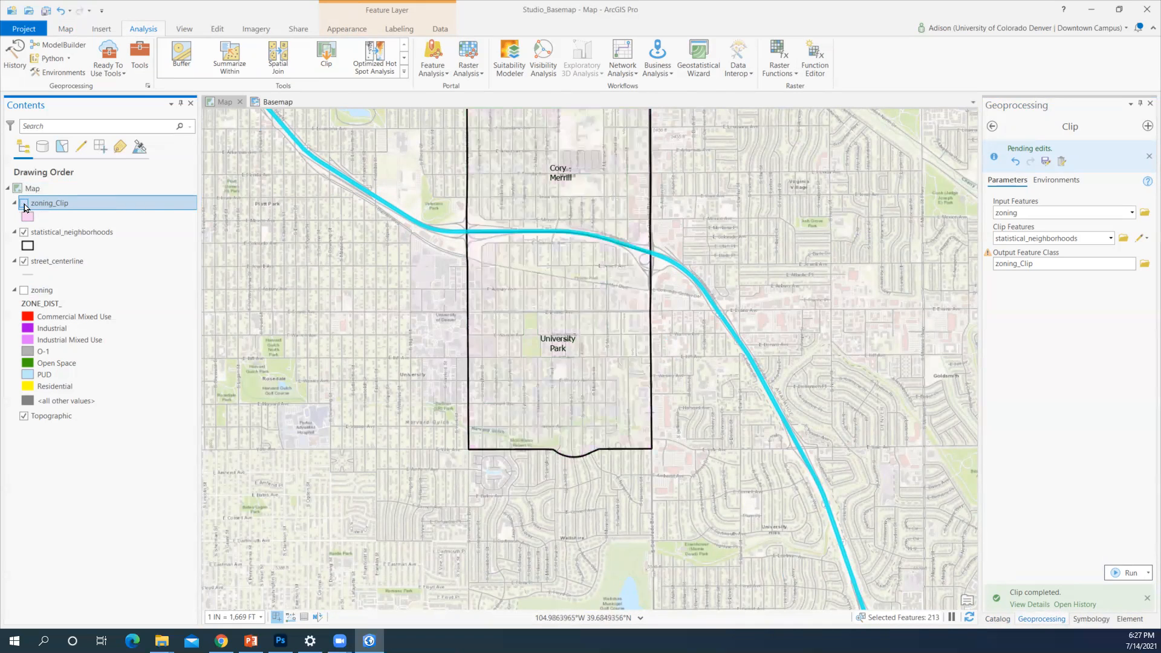
{"action": "left_click", "coordinate": [998, 618]}
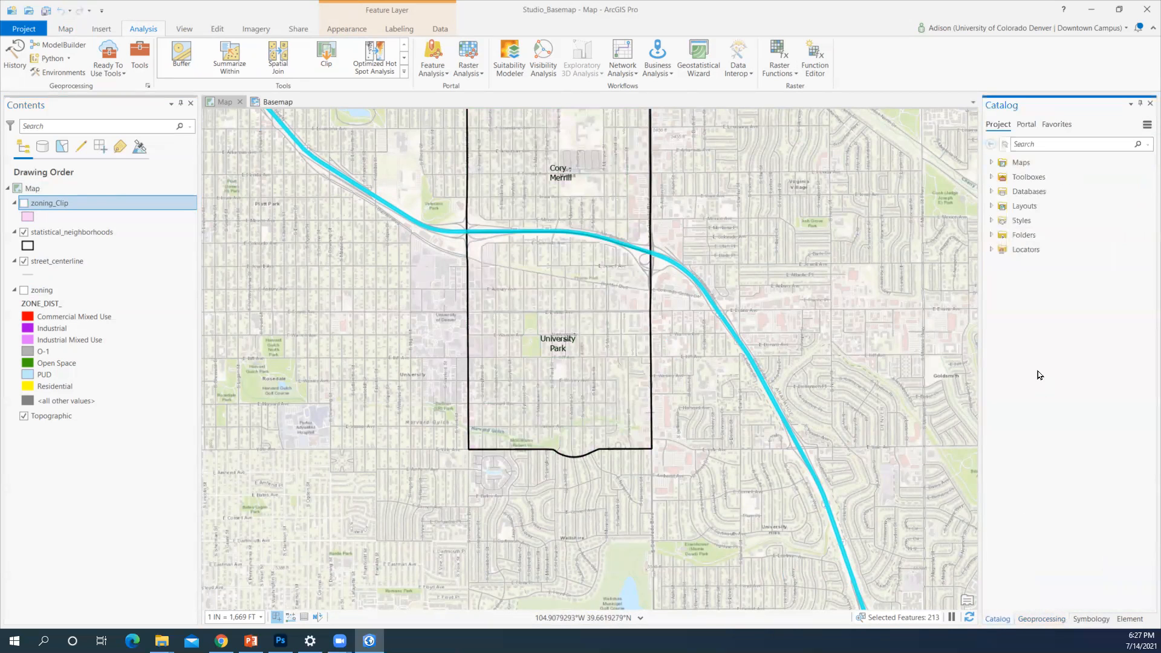
{"action": "left_click", "coordinate": [990, 236]}
{"action": "left_click", "coordinate": [1001, 265]}
{"action": "left_click_drag", "start_coordinate": [1040, 293], "coordinate": [818, 298]}
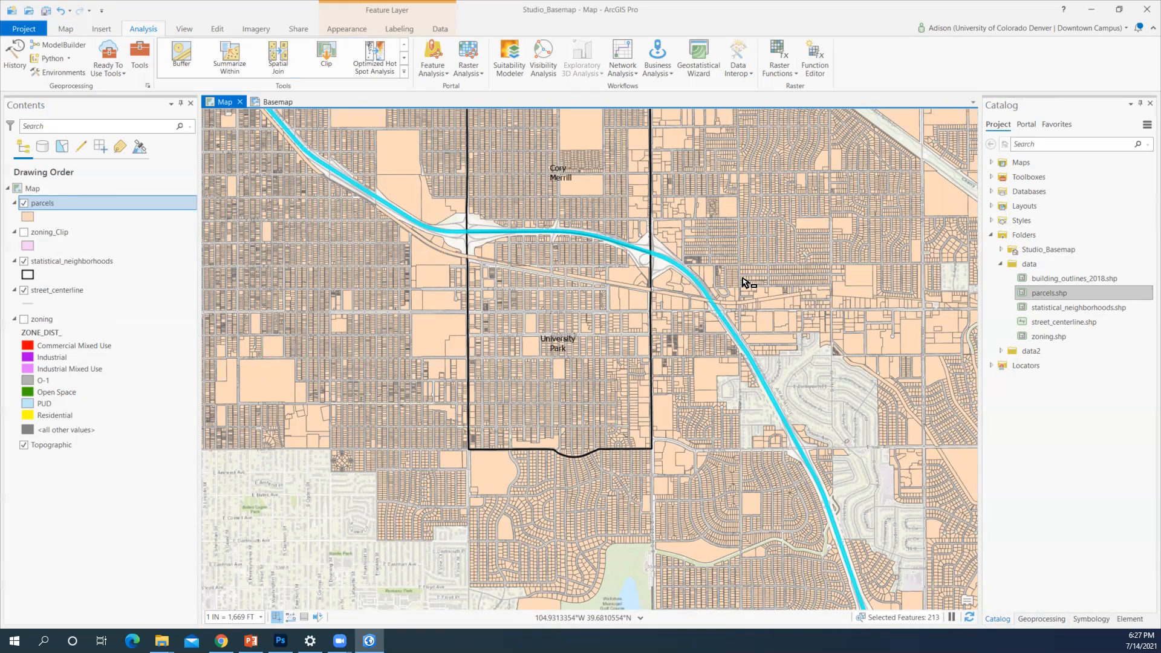
Export the selected street_centerline features as I25 and hide street_centerline
{"action": "right_click", "coordinate": [51, 292]}
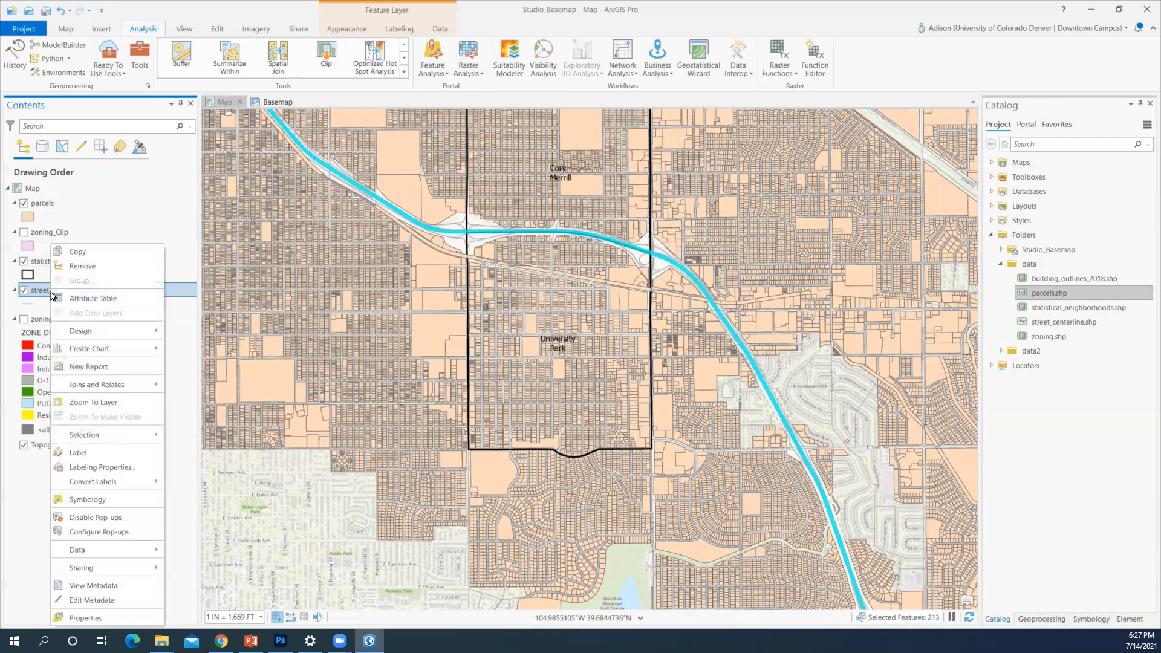
{"action": "mouse_move", "coordinate": [107, 547]}
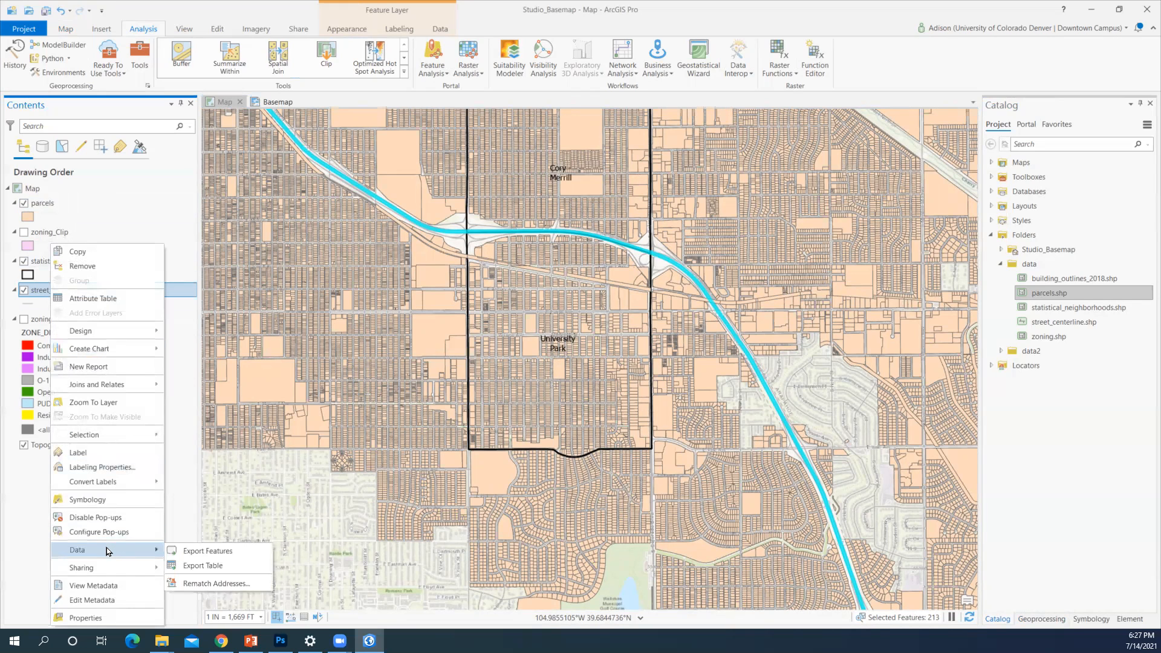
{"action": "left_click", "coordinate": [177, 551]}
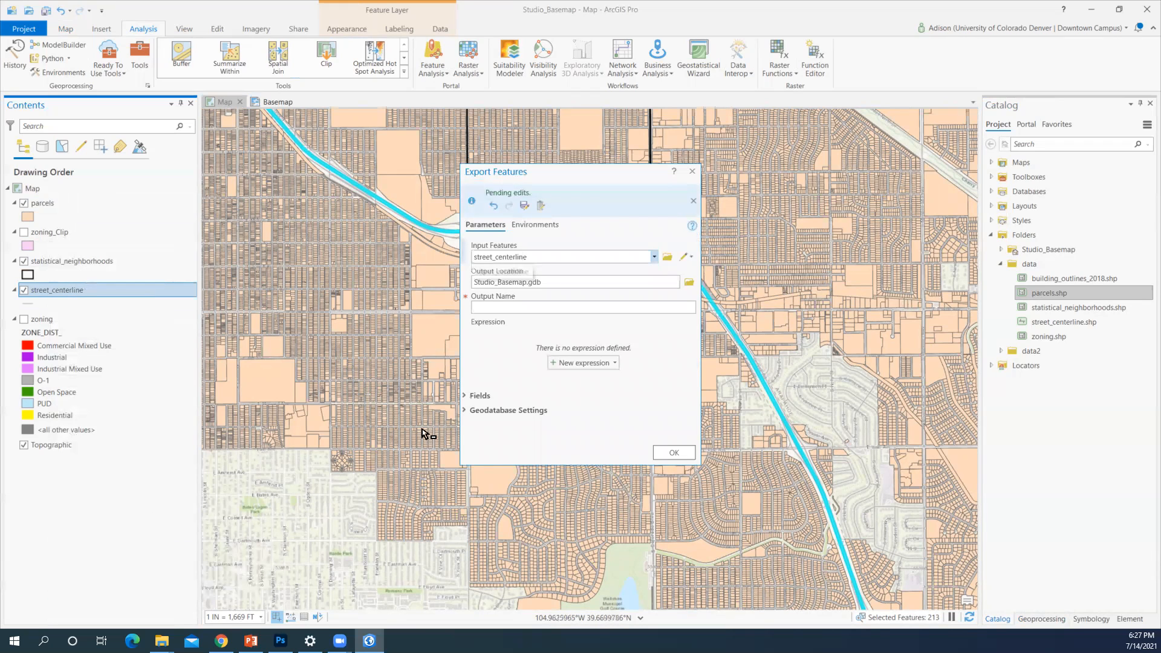
{"action": "left_click", "coordinate": [491, 305]}
{"action": "left_click", "coordinate": [491, 304]}
{"action": "type", "text": "I25"}
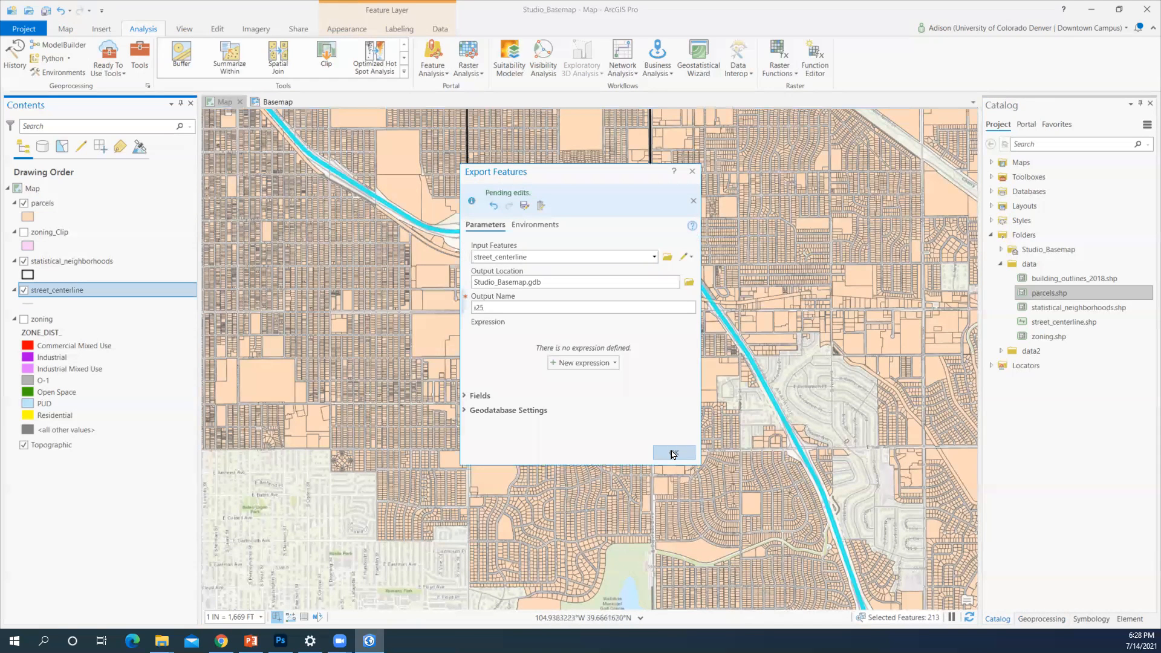
{"action": "left_click", "coordinate": [673, 453]}
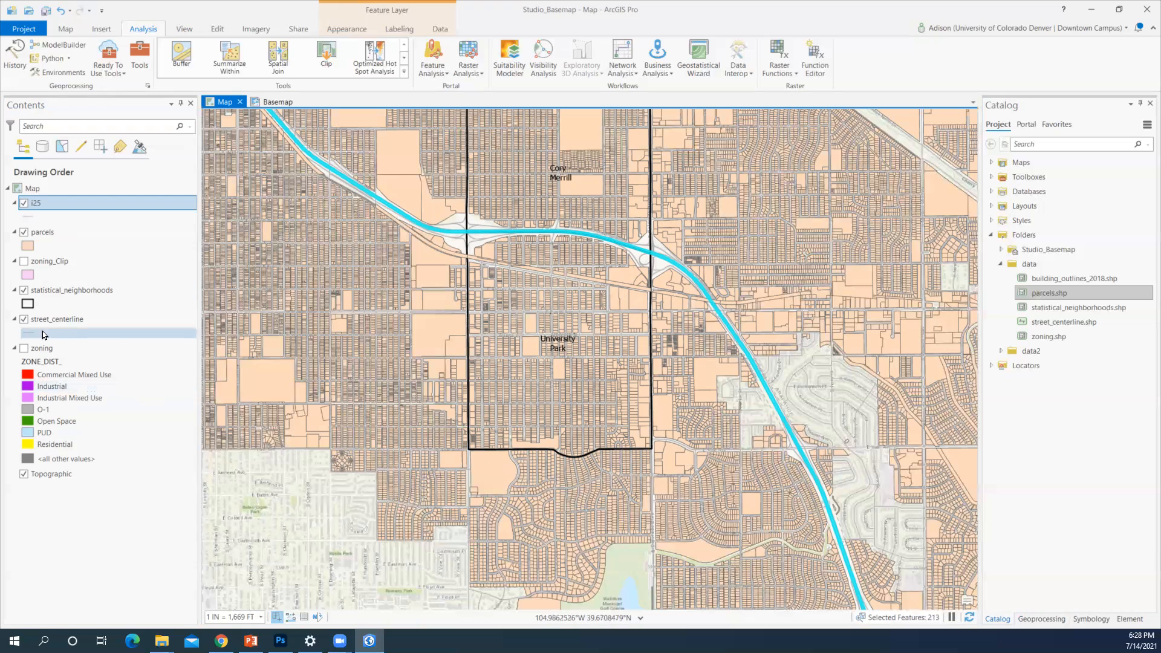
{"action": "left_click", "coordinate": [25, 319]}
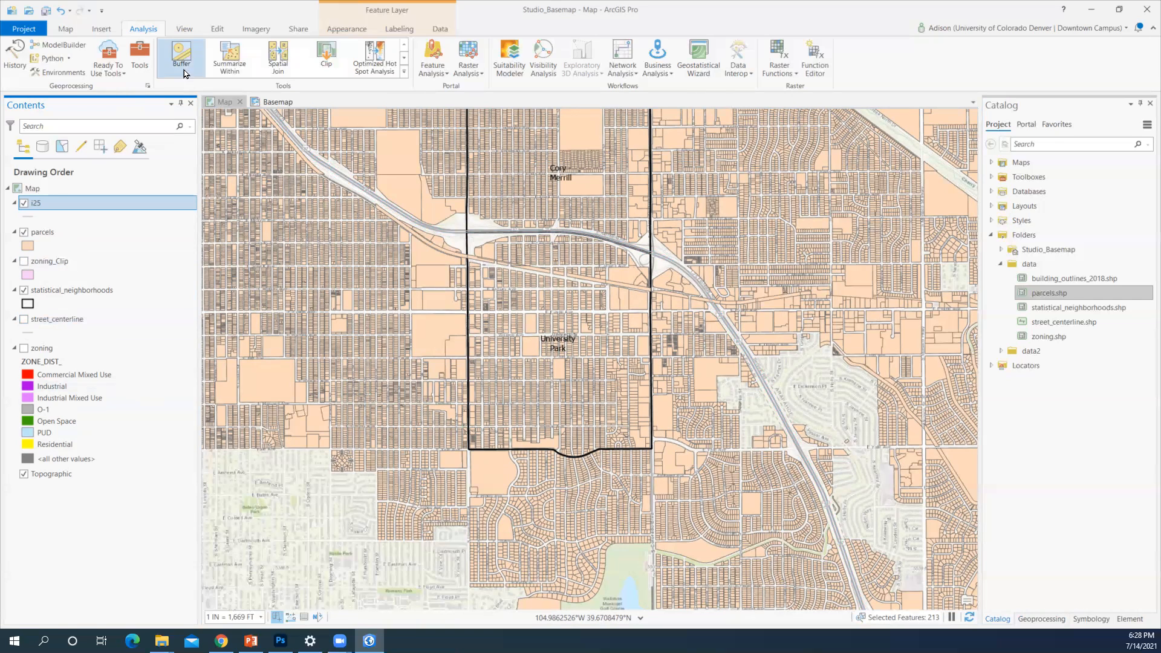
Select parcels within a distance of 0.25 Miles of i25 using Select By Location
{"action": "left_click", "coordinate": [70, 30]}
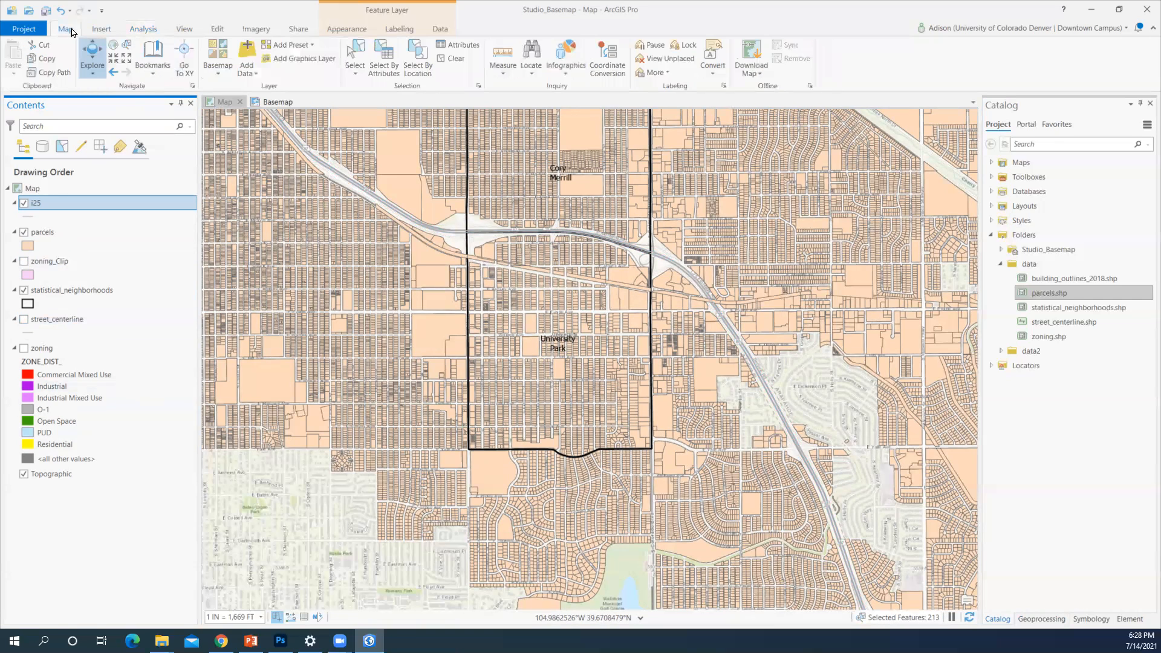
{"action": "left_click", "coordinate": [418, 63]}
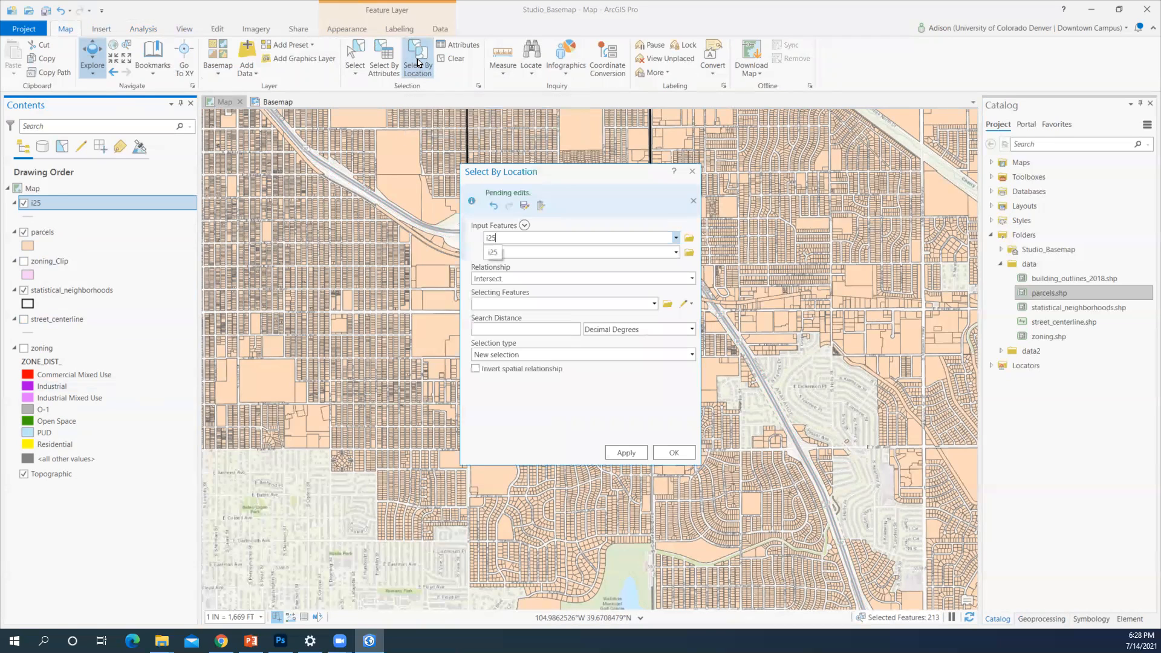
{"action": "left_click", "coordinate": [675, 238]}
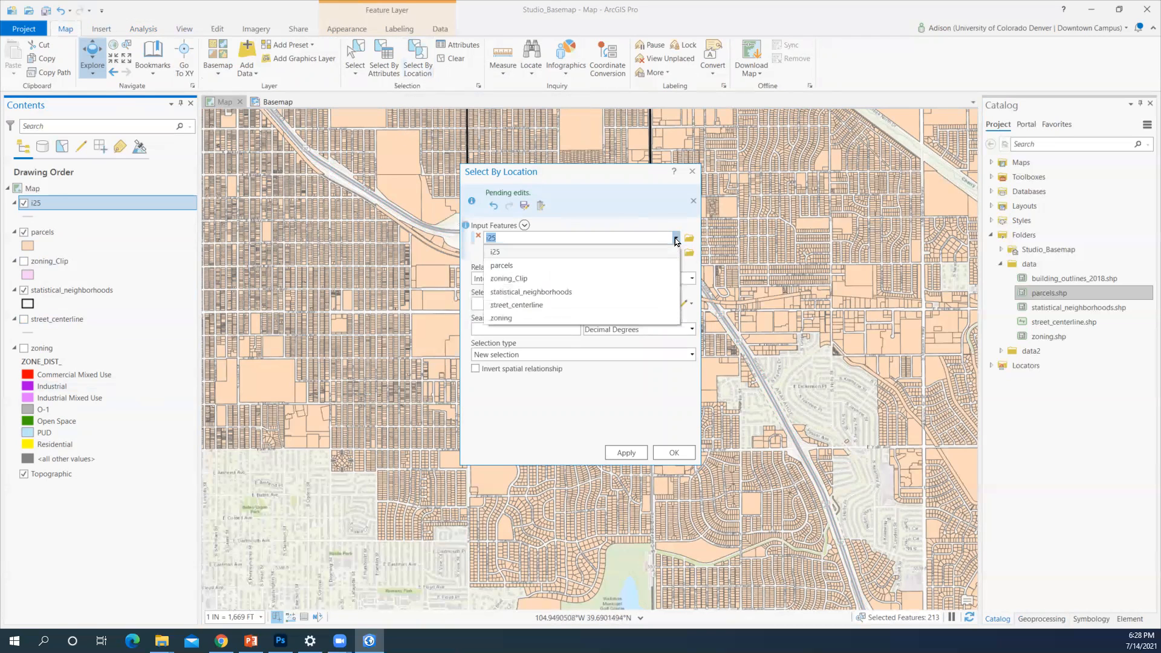
{"action": "left_click", "coordinate": [663, 266]}
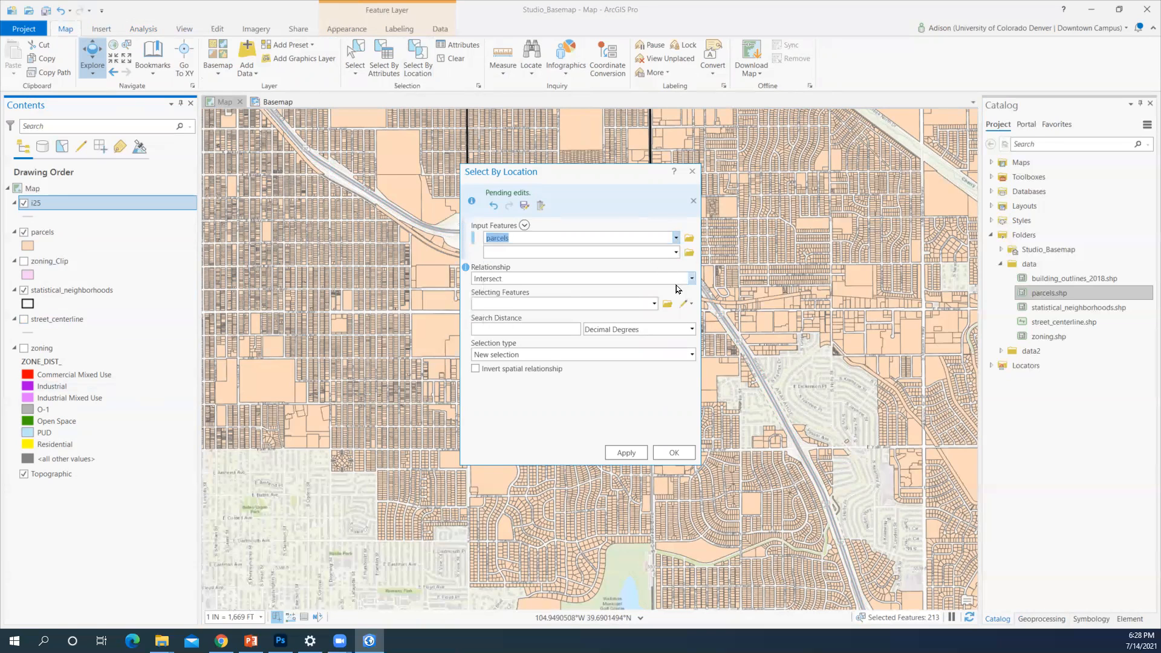
{"action": "left_click", "coordinate": [690, 282]}
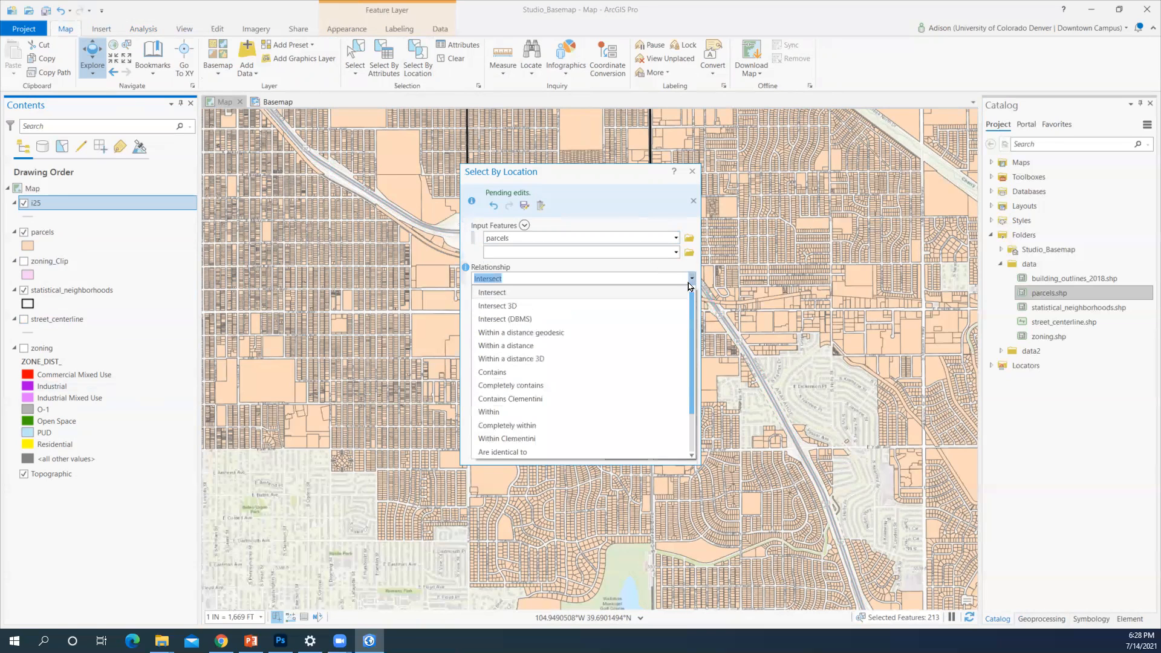
{"action": "left_click", "coordinate": [613, 348]}
{"action": "left_click", "coordinate": [655, 304]}
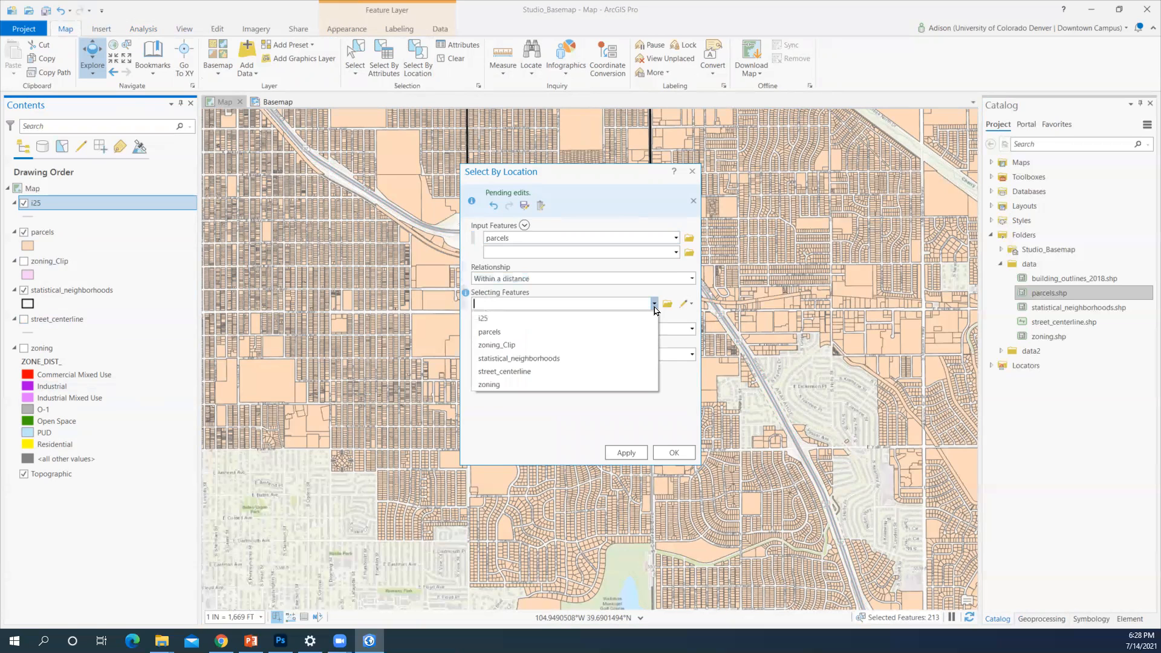
{"action": "left_click", "coordinate": [637, 317]}
{"action": "left_click", "coordinate": [574, 329]}
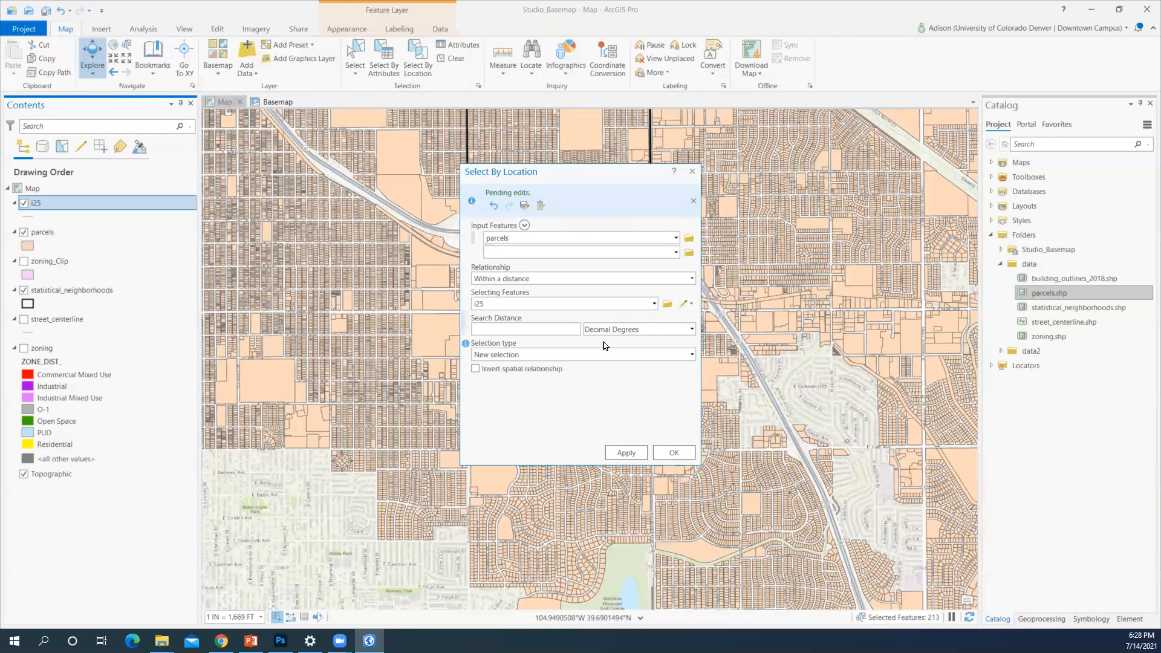
{"action": "type", "text": "0.25"}
{"action": "left_click", "coordinate": [692, 329]}
{"action": "left_click", "coordinate": [663, 419]}
{"action": "left_click", "coordinate": [628, 453]}
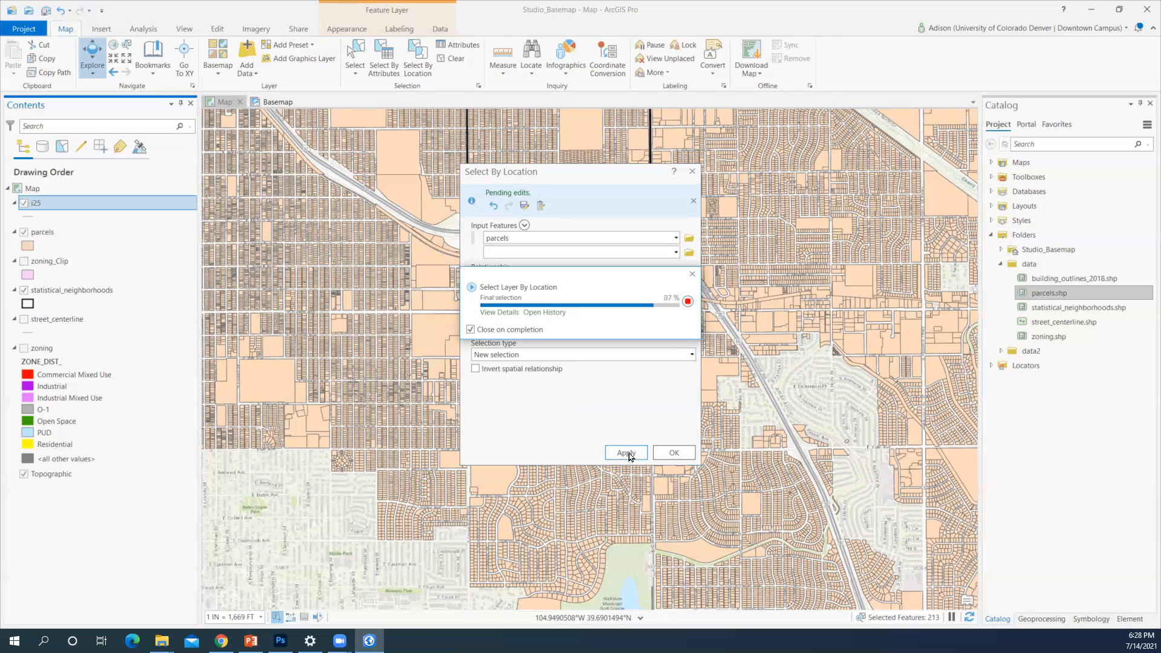
{"action": "left_click", "coordinate": [673, 454]}
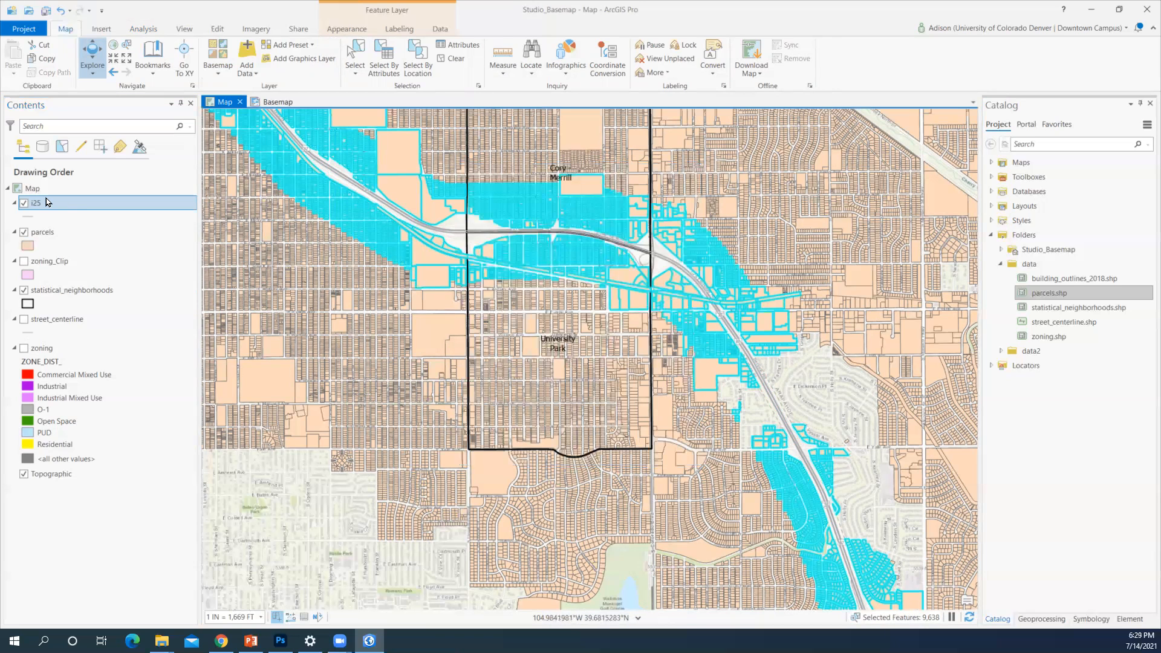
Export the selected parcels to a new quartermileparcels layer in Studio_Basemap.gdb
{"action": "right_click", "coordinate": [44, 235]}
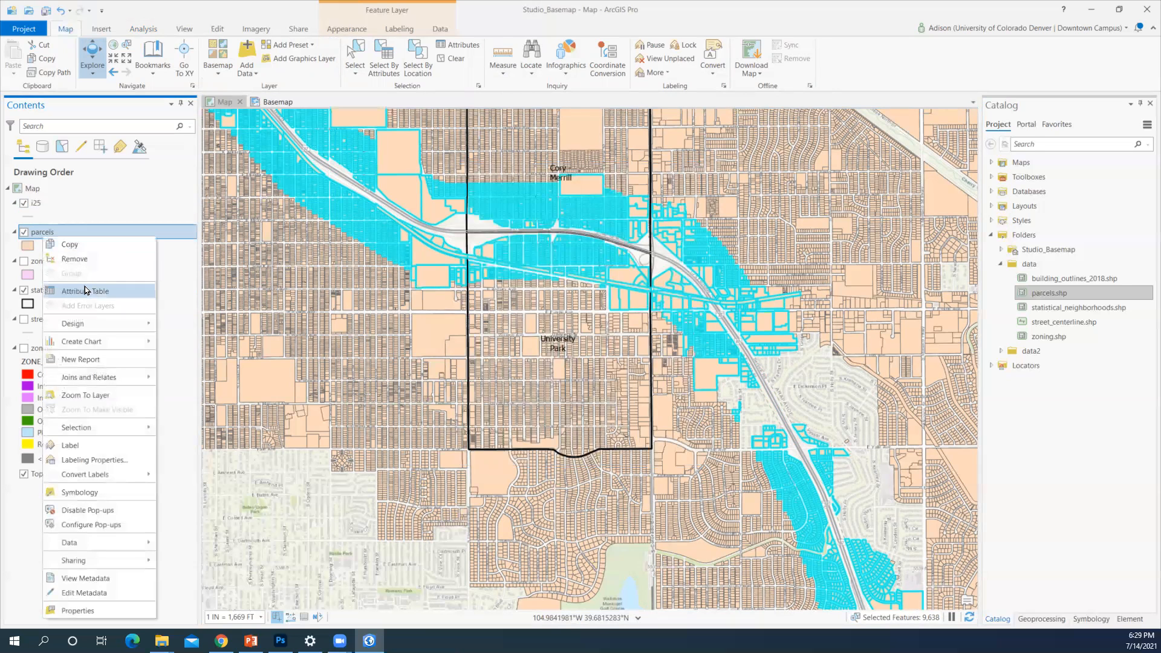
{"action": "left_click", "coordinate": [85, 290]}
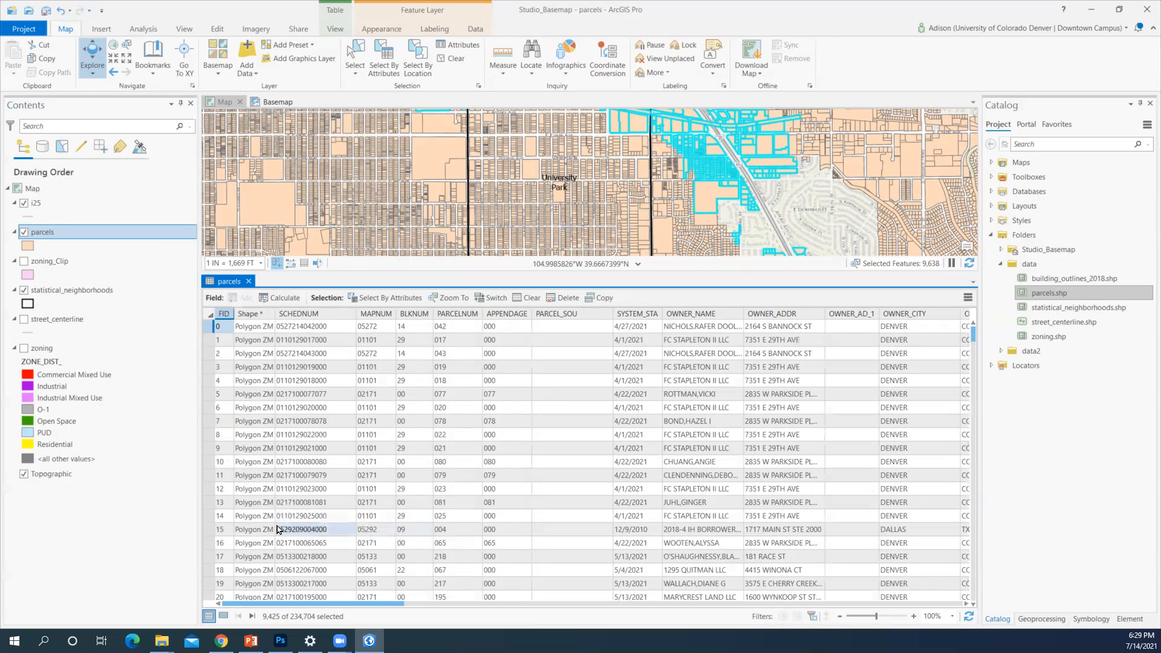
{"action": "right_click", "coordinate": [60, 231]}
{"action": "mouse_move", "coordinate": [117, 537]}
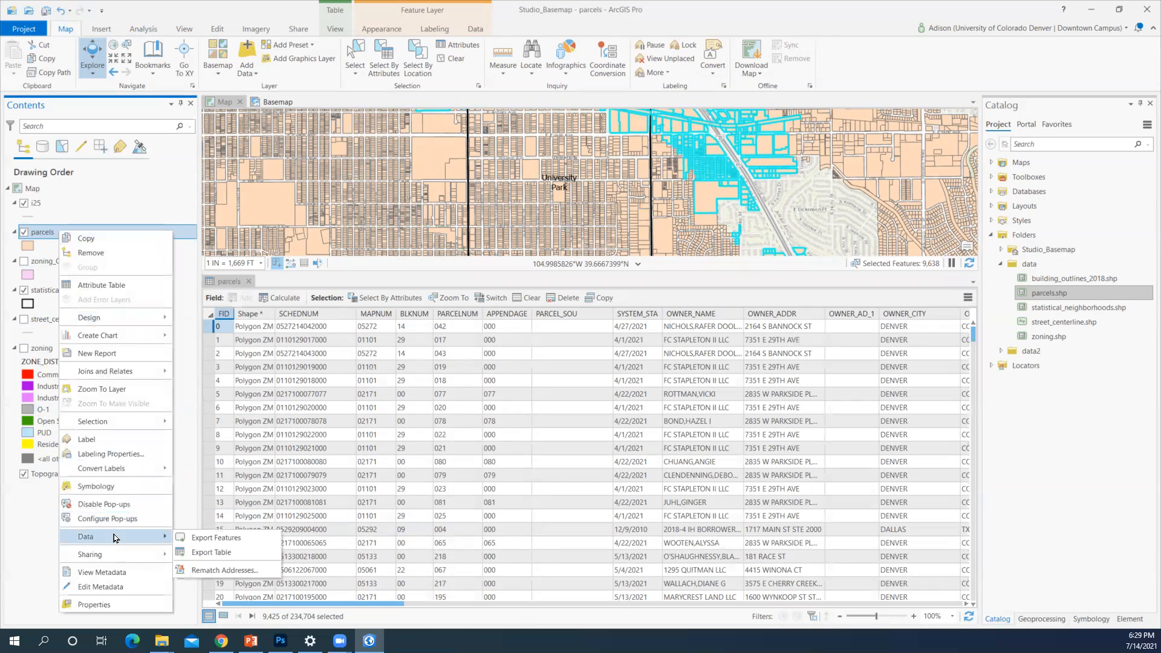
{"action": "left_click", "coordinate": [196, 539]}
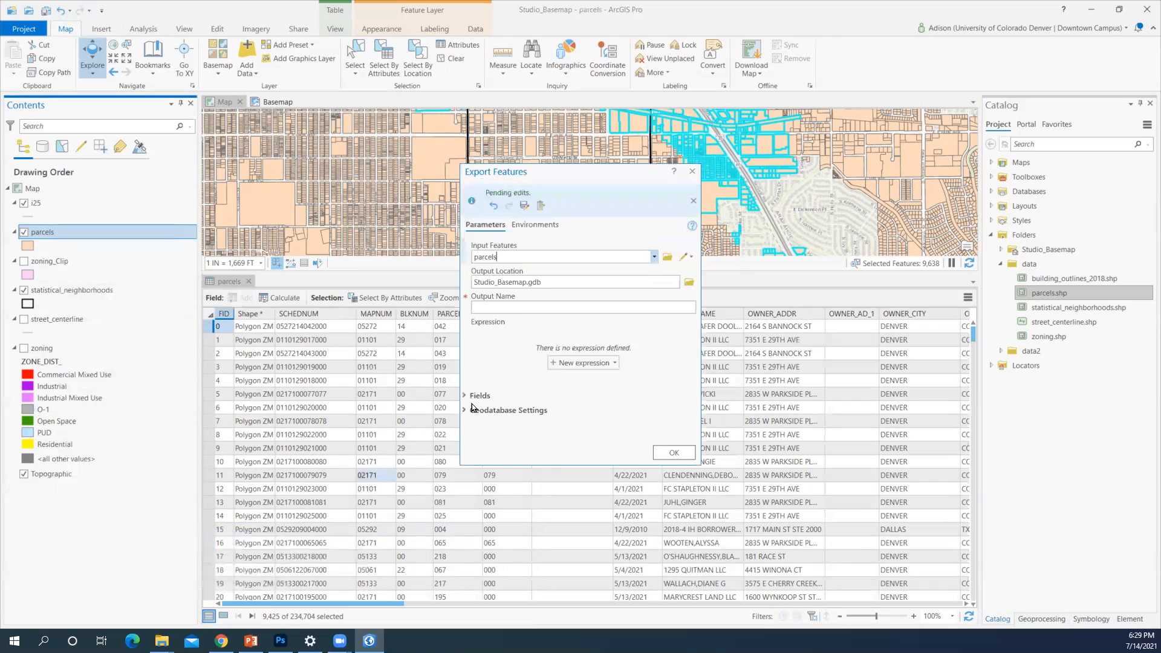
{"action": "left_click", "coordinate": [512, 309]}
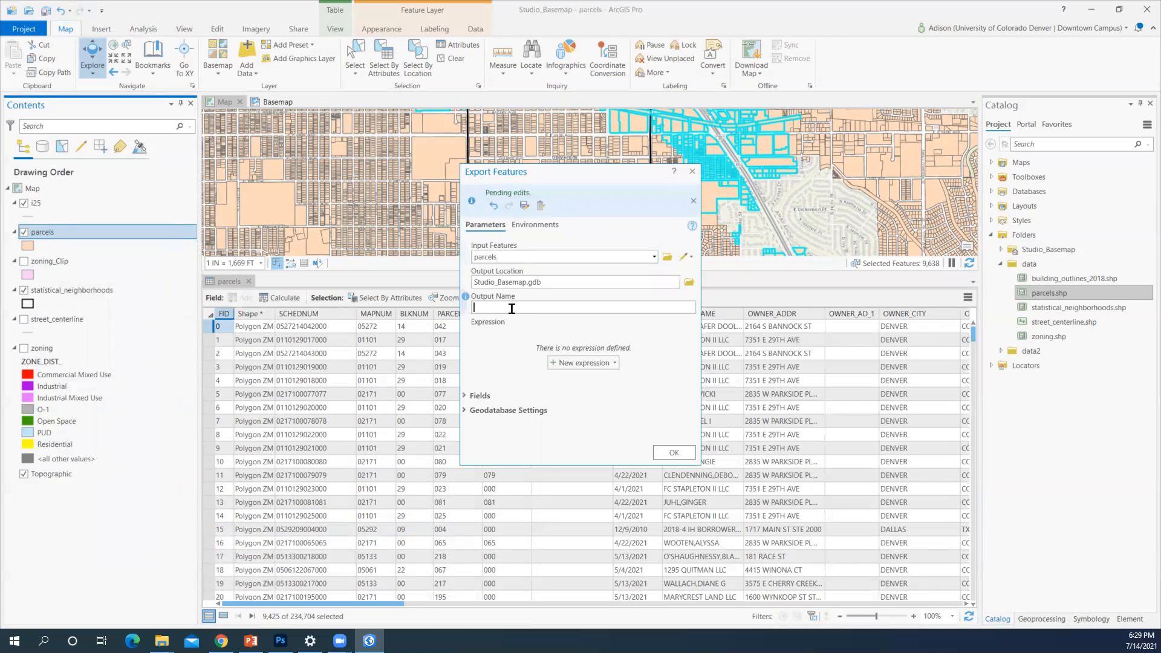
{"action": "type", "text": "quartermileparcels"}
{"action": "left_click", "coordinate": [673, 452]}
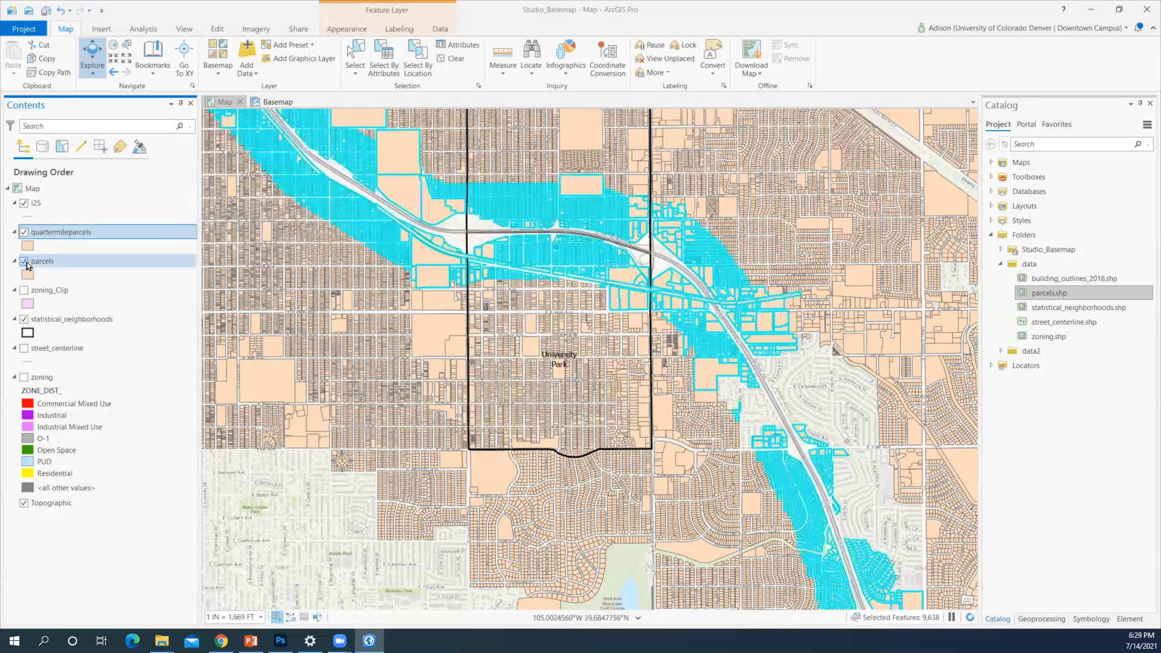
Hide the original parcels layer and launch the Buffer tool from the Analysis tab
{"action": "left_click", "coordinate": [24, 261]}
{"action": "scroll", "coordinate": [282, 252], "scroll_direction": "down", "scroll_amount": 2}
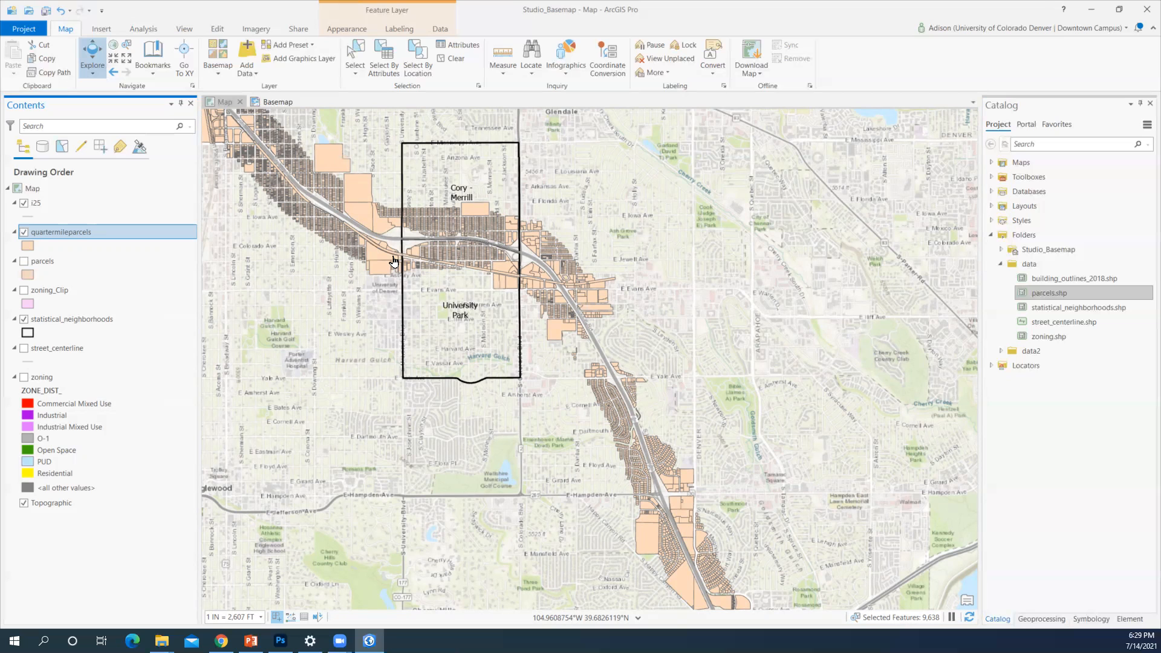
{"action": "left_click", "coordinate": [142, 31]}
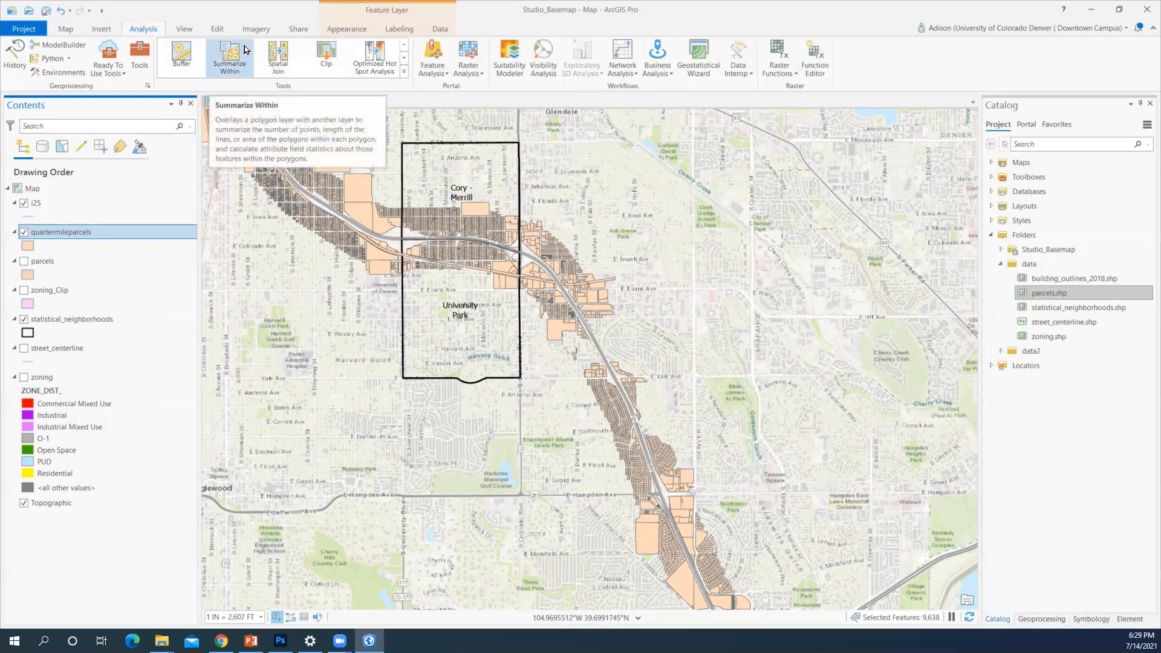
{"action": "left_click", "coordinate": [181, 56]}
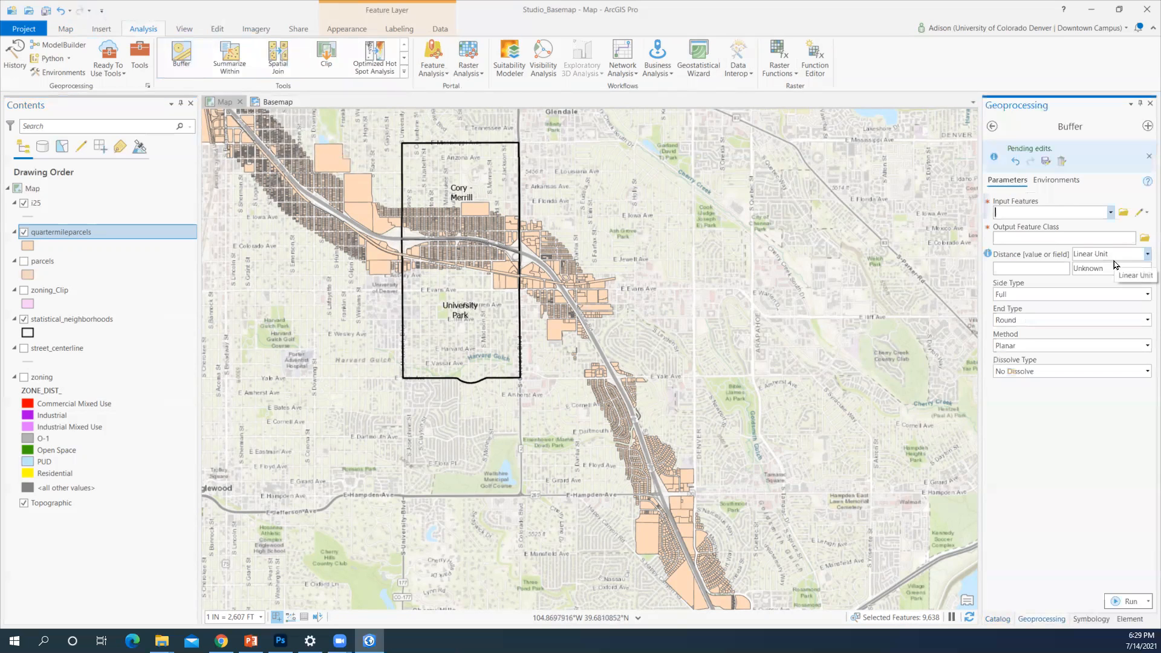
Run Buffer on i25 with a 200 Feet distance to produce i25_Buffer
{"action": "left_click", "coordinate": [1111, 213]}
{"action": "left_click", "coordinate": [1102, 227]}
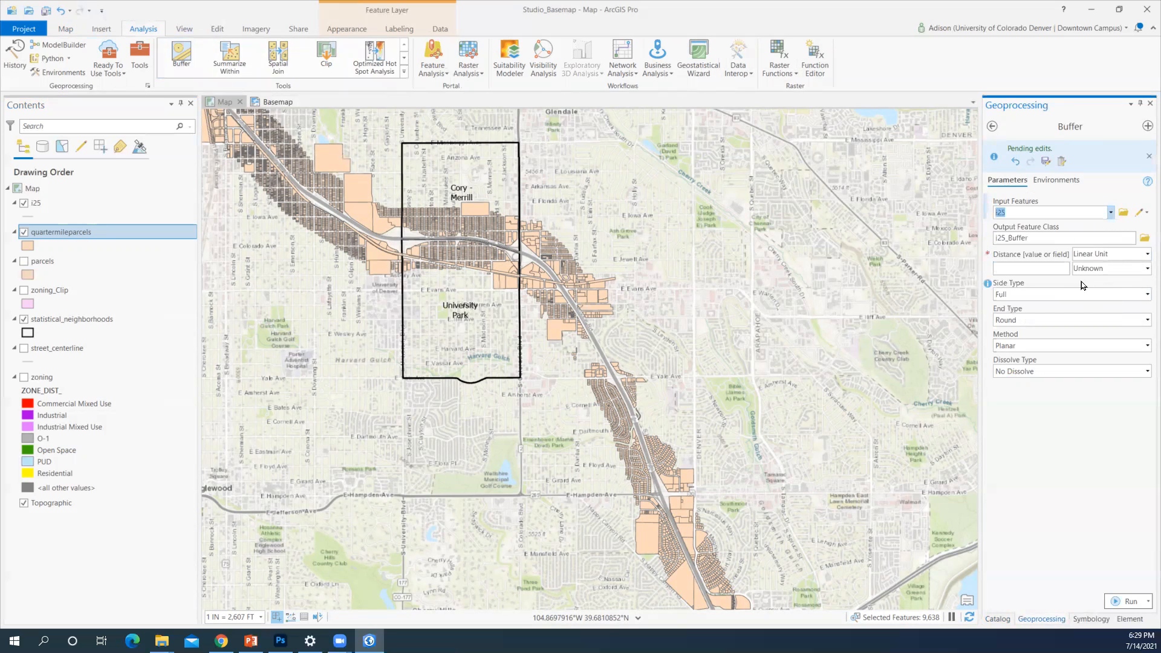
{"action": "left_click", "coordinate": [1064, 268]}
{"action": "type", "text": "200"}
{"action": "left_click", "coordinate": [1144, 268]}
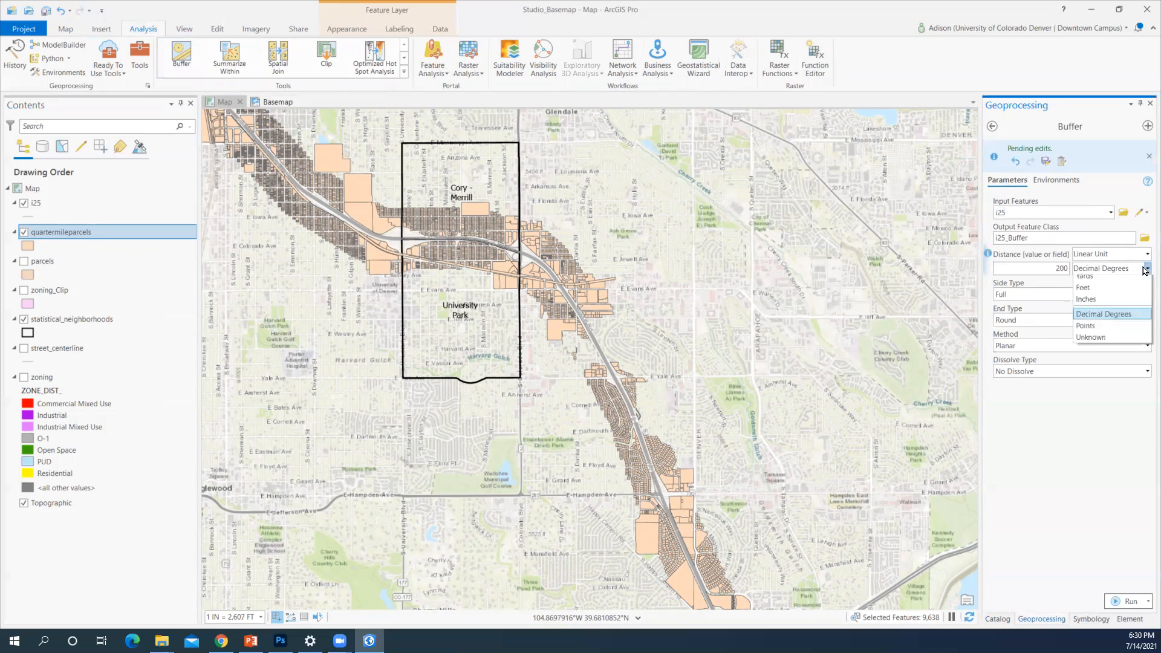
{"action": "left_click", "coordinate": [1112, 376]}
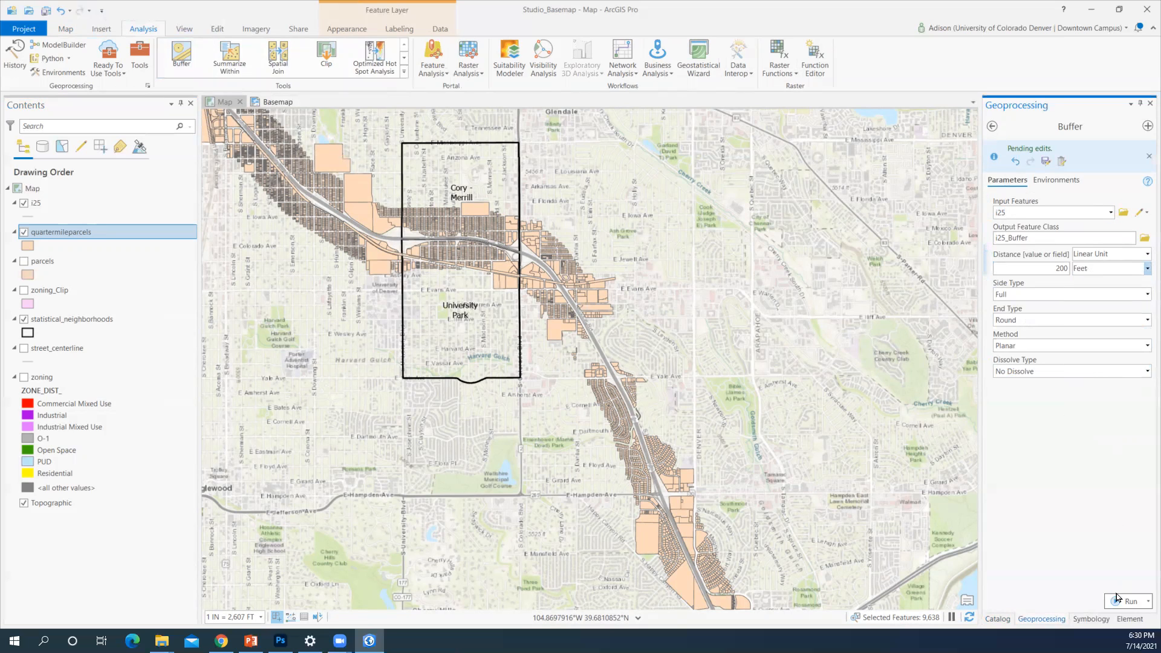
{"action": "left_click", "coordinate": [1116, 601]}
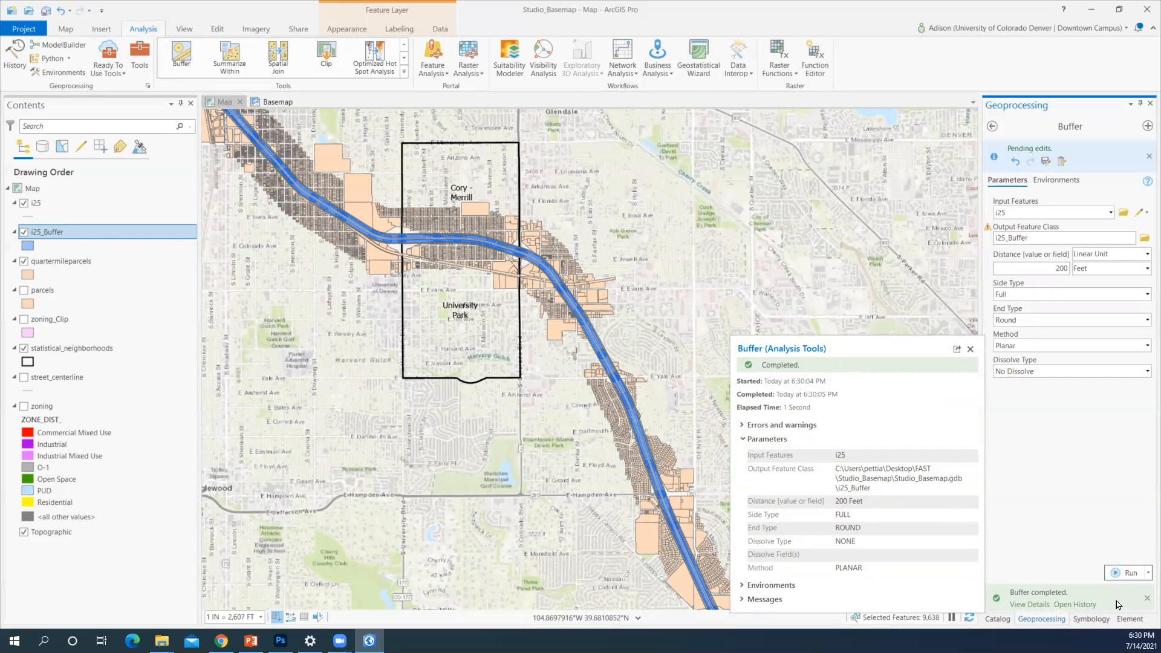
{"action": "left_click", "coordinate": [992, 126]}
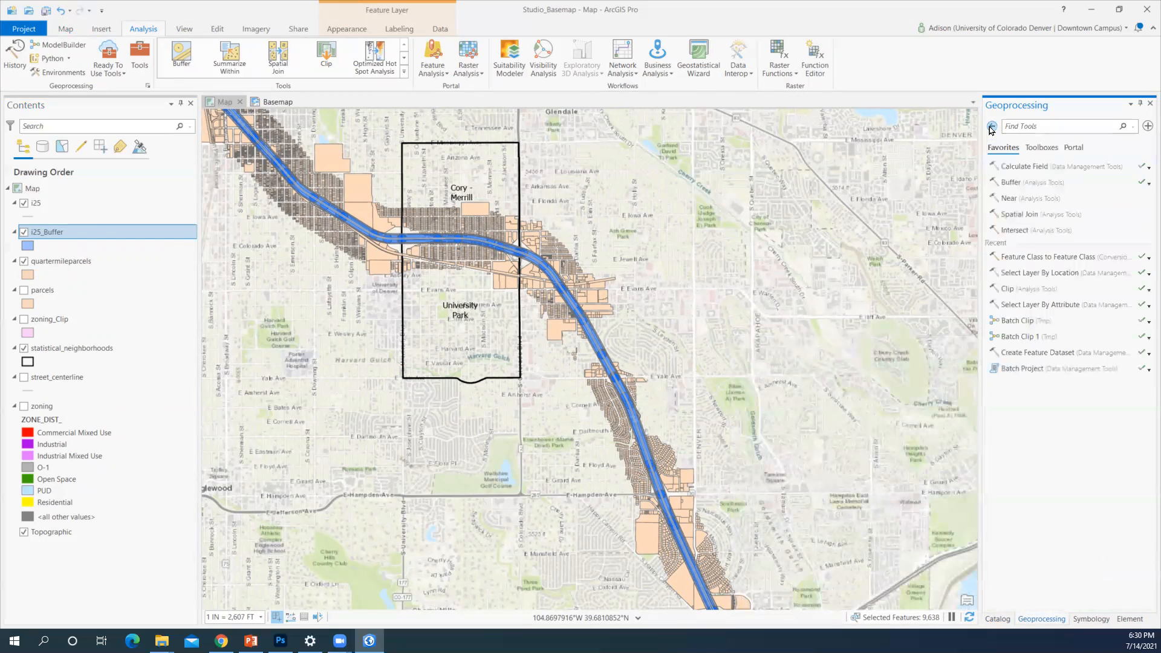
Find the Clip tool by searching 'clip' and start it as a batch tool
{"action": "left_click", "coordinate": [1030, 126]}
{"action": "type", "text": "clip"}
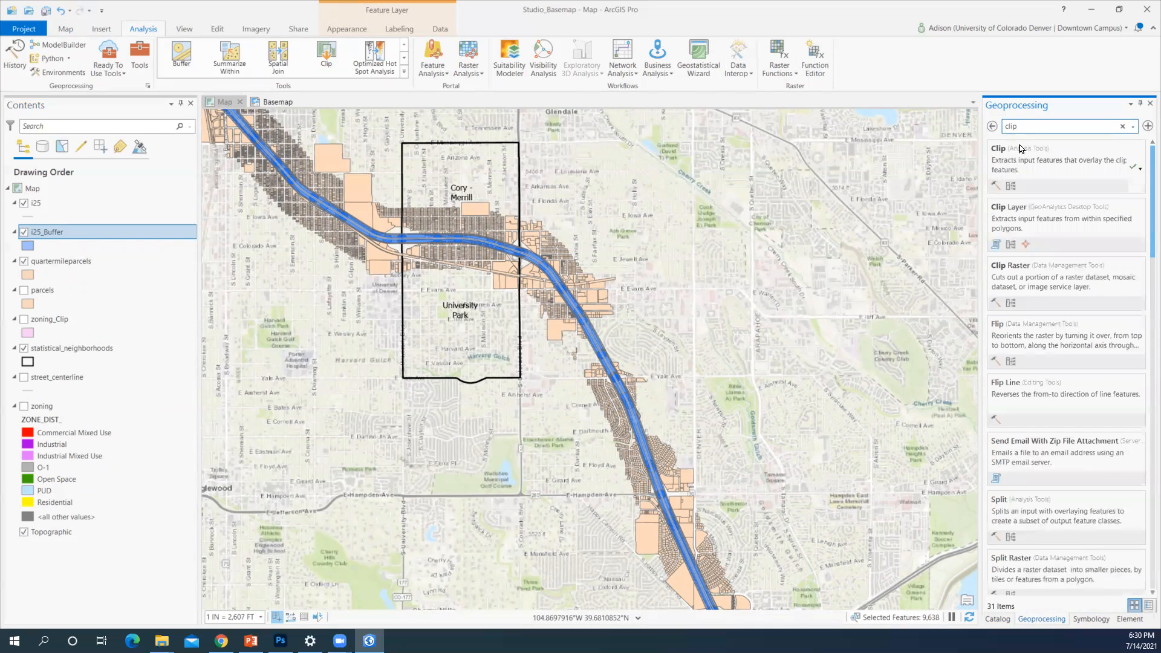
{"action": "right_click", "coordinate": [1033, 163]}
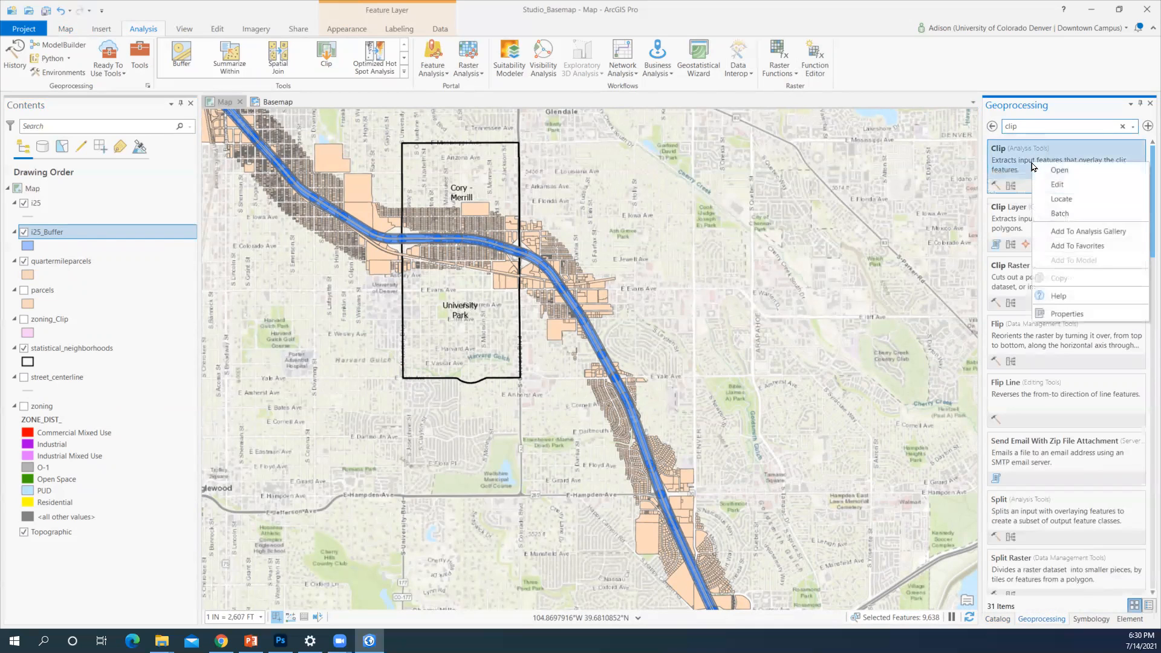
{"action": "left_click", "coordinate": [1067, 214]}
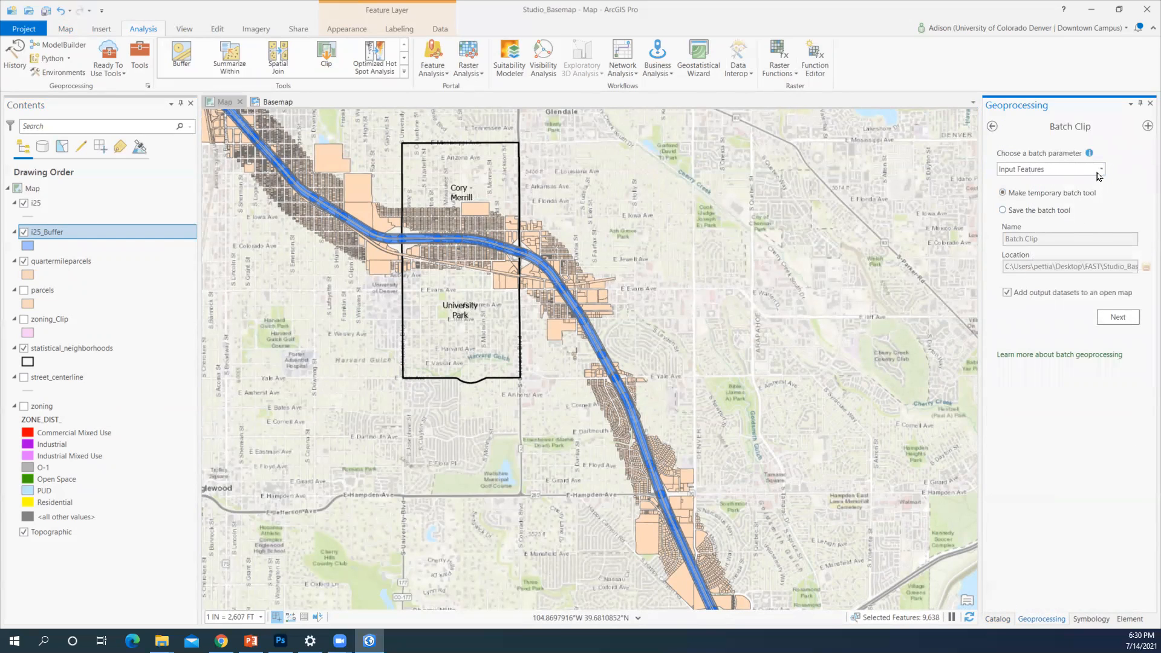
{"action": "left_click", "coordinate": [1118, 321]}
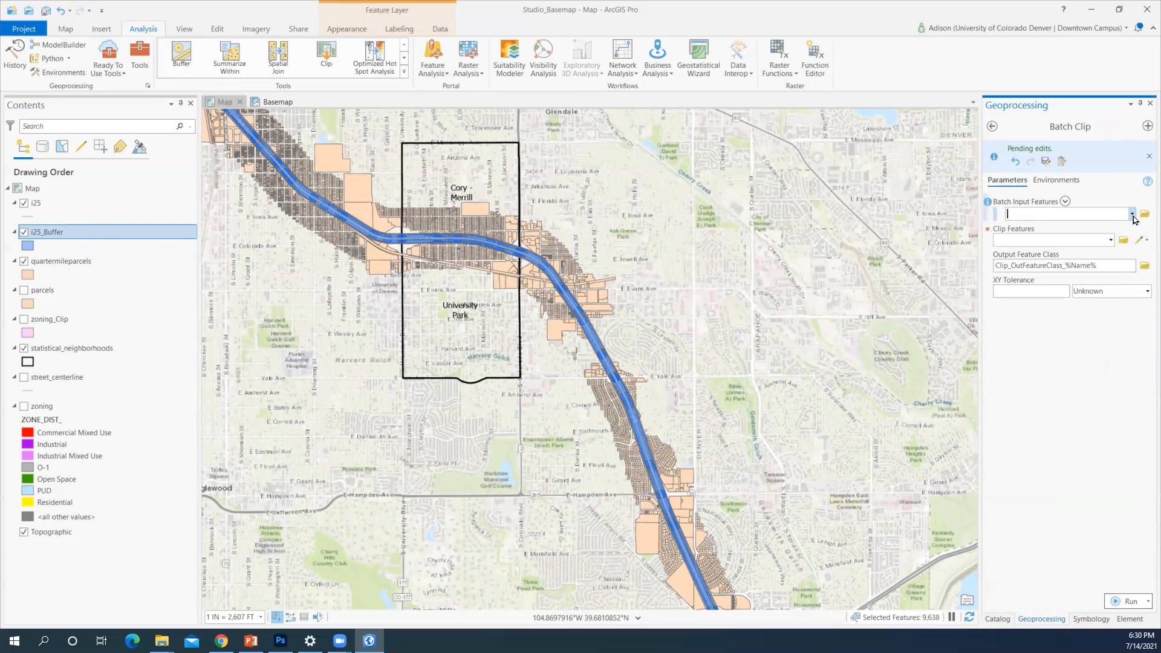
Batch clip i25_Buffer, quartermileparcels and i25 to statistical_neighborhoods and run it
{"action": "left_click", "coordinate": [1133, 215]}
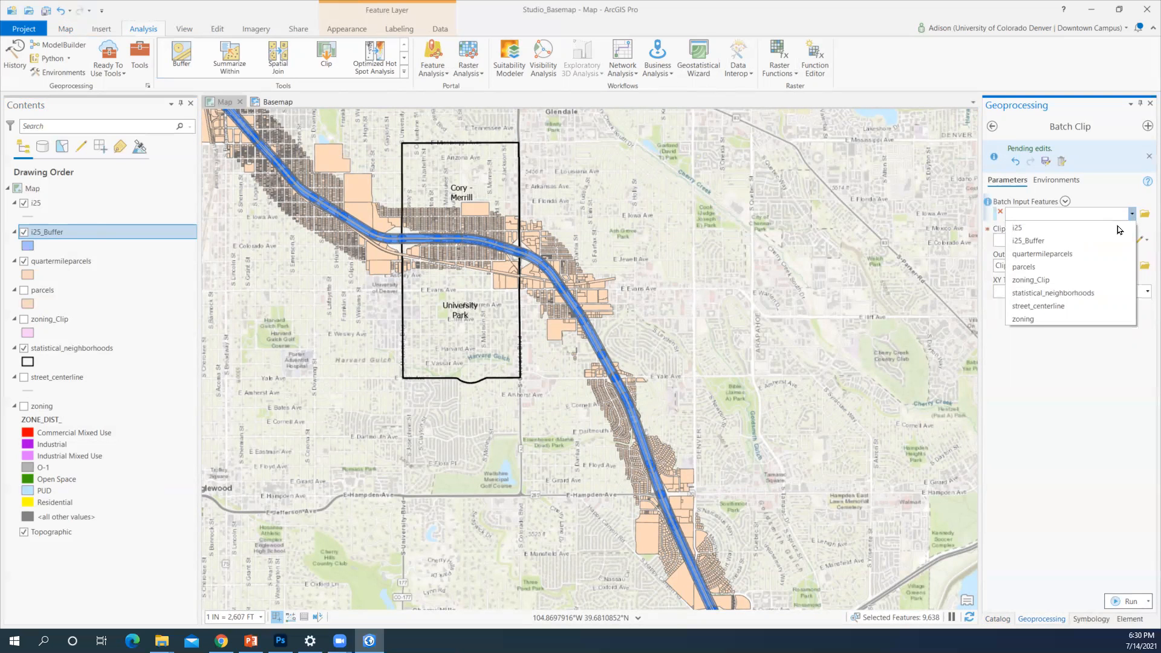
{"action": "left_click", "coordinate": [1107, 241]}
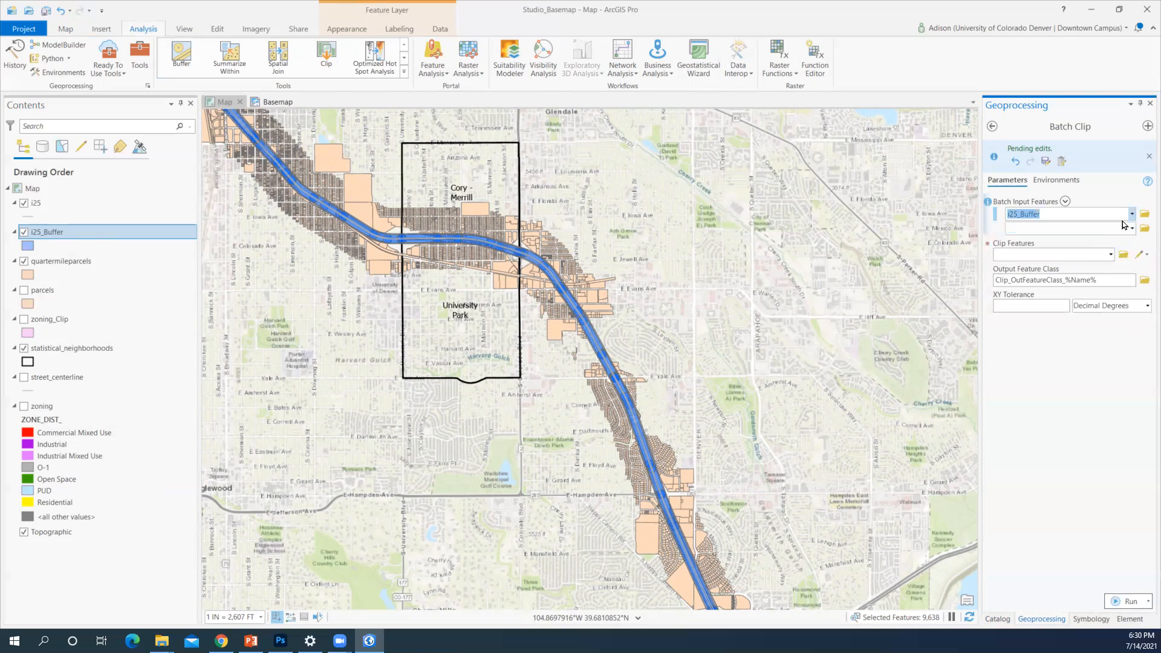
{"action": "left_click", "coordinate": [1132, 228]}
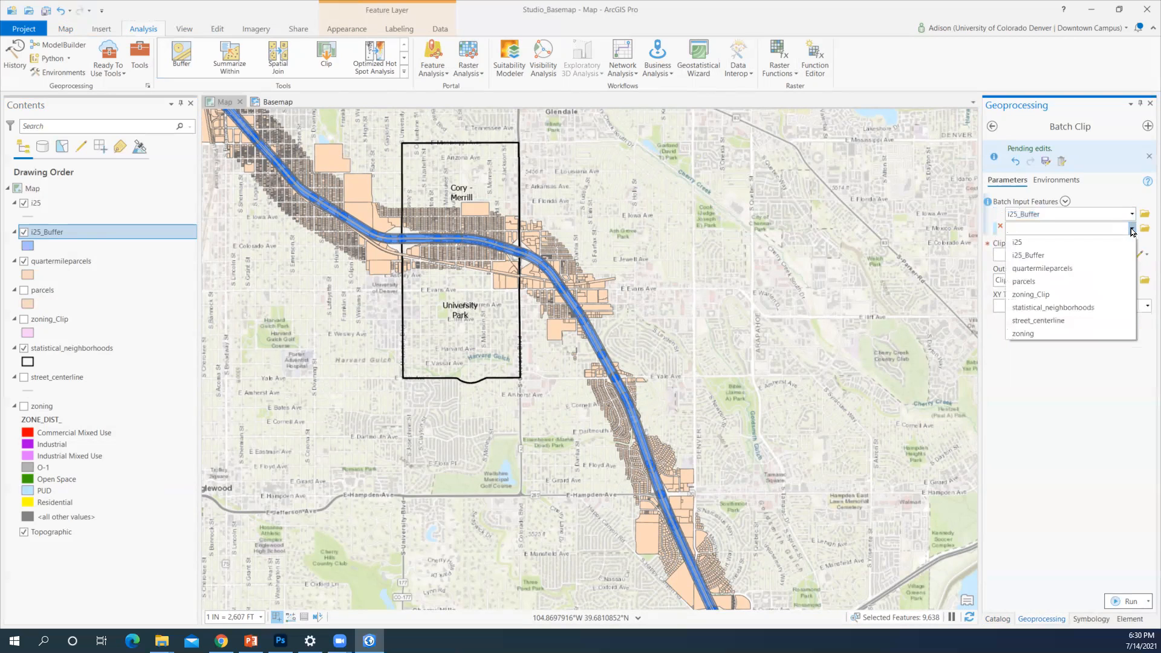
{"action": "left_click", "coordinate": [1100, 267]}
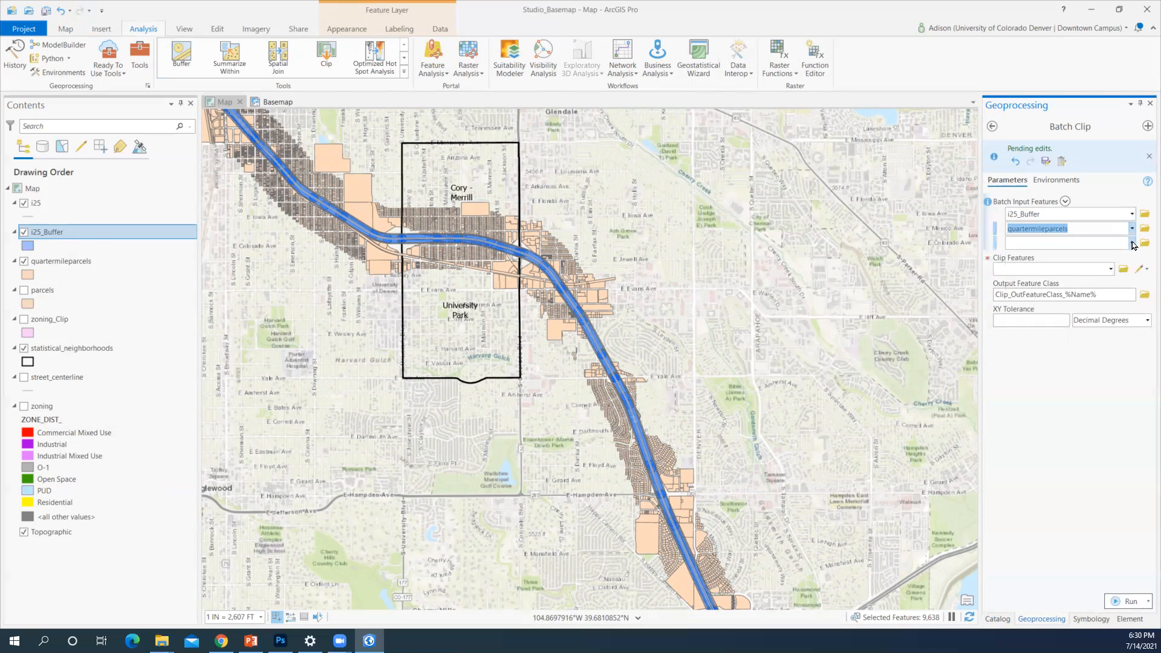
{"action": "left_click", "coordinate": [1133, 243]}
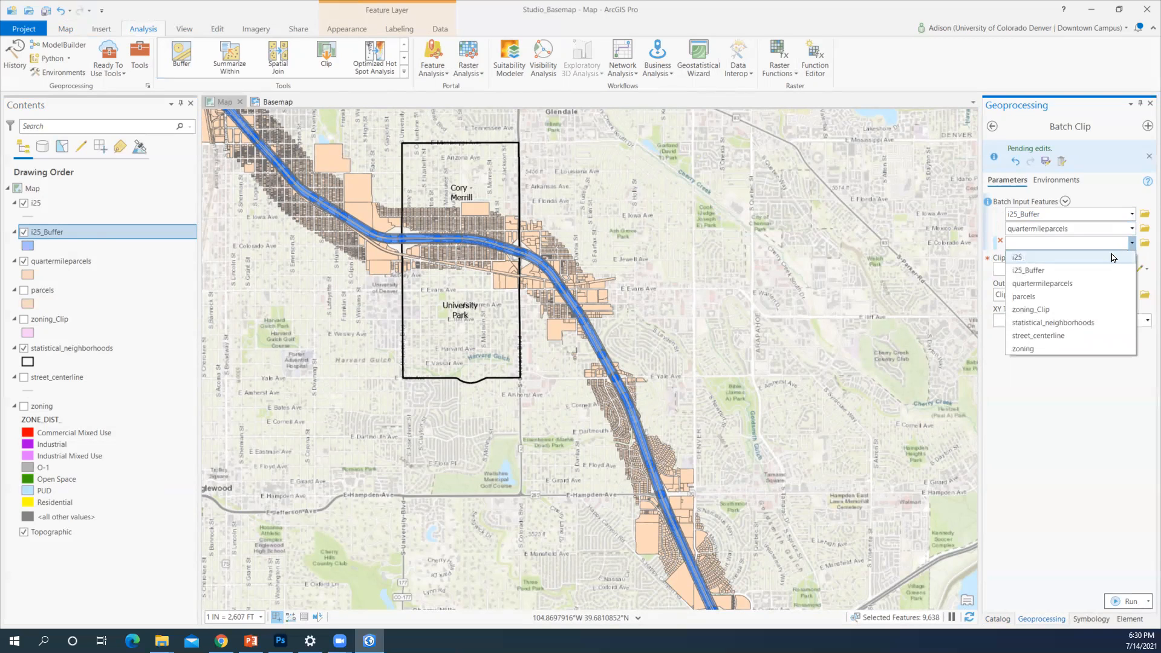
{"action": "left_click", "coordinate": [1112, 257]}
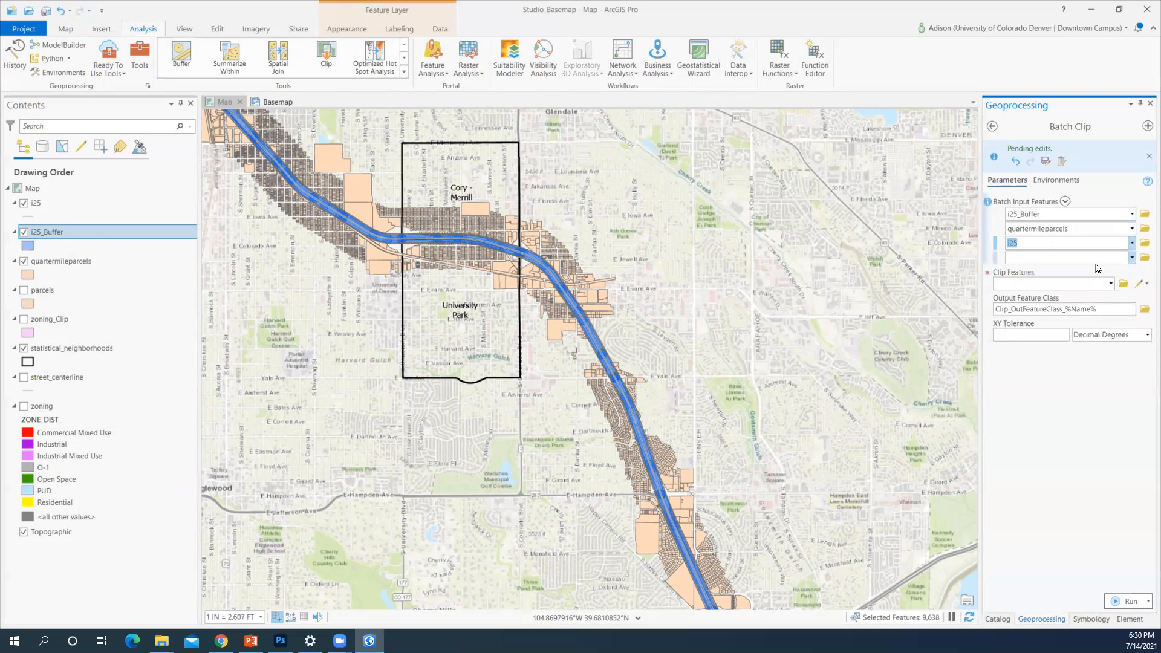
{"action": "left_click", "coordinate": [1112, 283]}
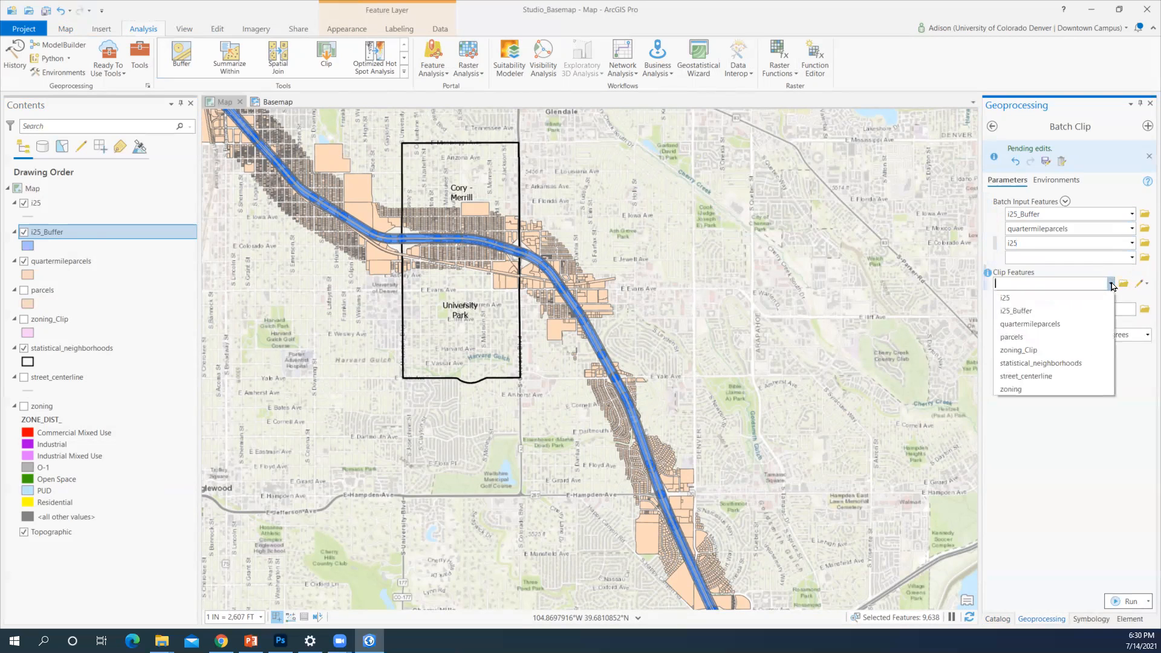
{"action": "left_click", "coordinate": [1074, 367]}
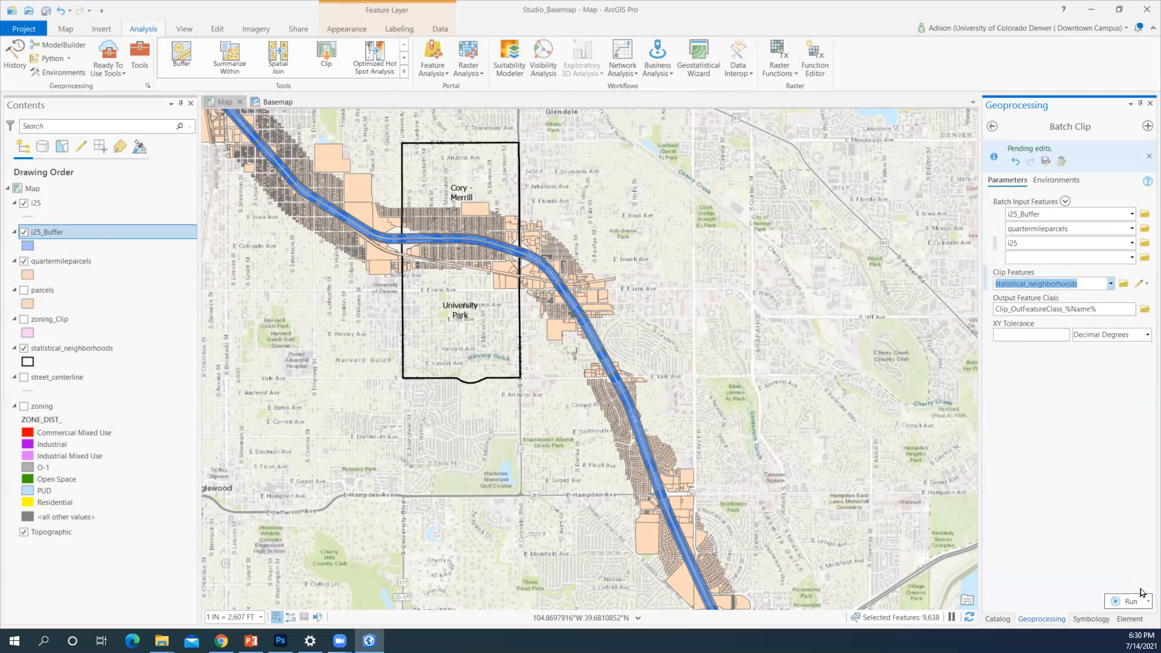
{"action": "left_click", "coordinate": [1127, 601]}
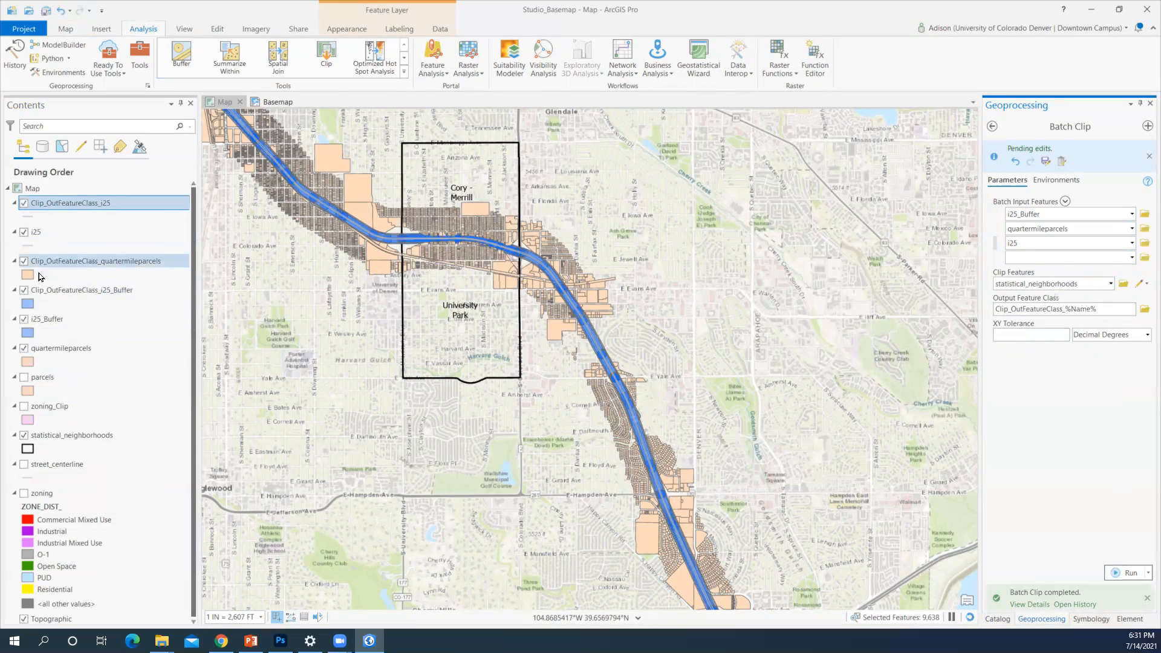
Hide the unclipped i25_Buffer and quartermileparcels layers, then show the Basemap layout
{"action": "left_click", "coordinate": [23, 319]}
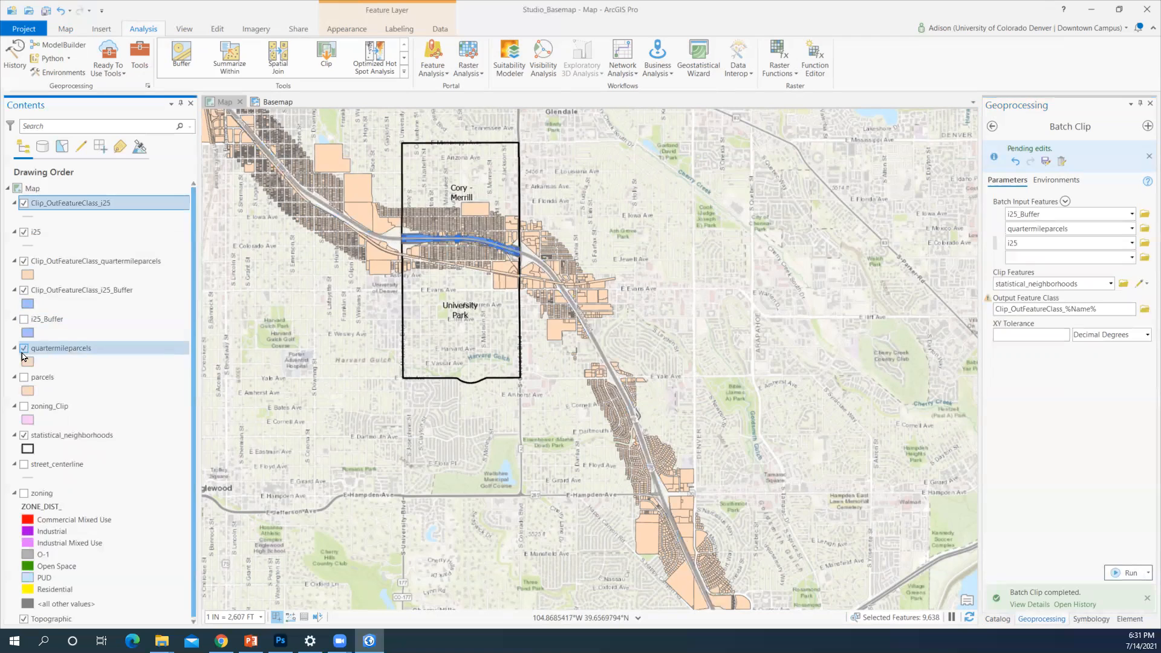
{"action": "left_click", "coordinate": [24, 348]}
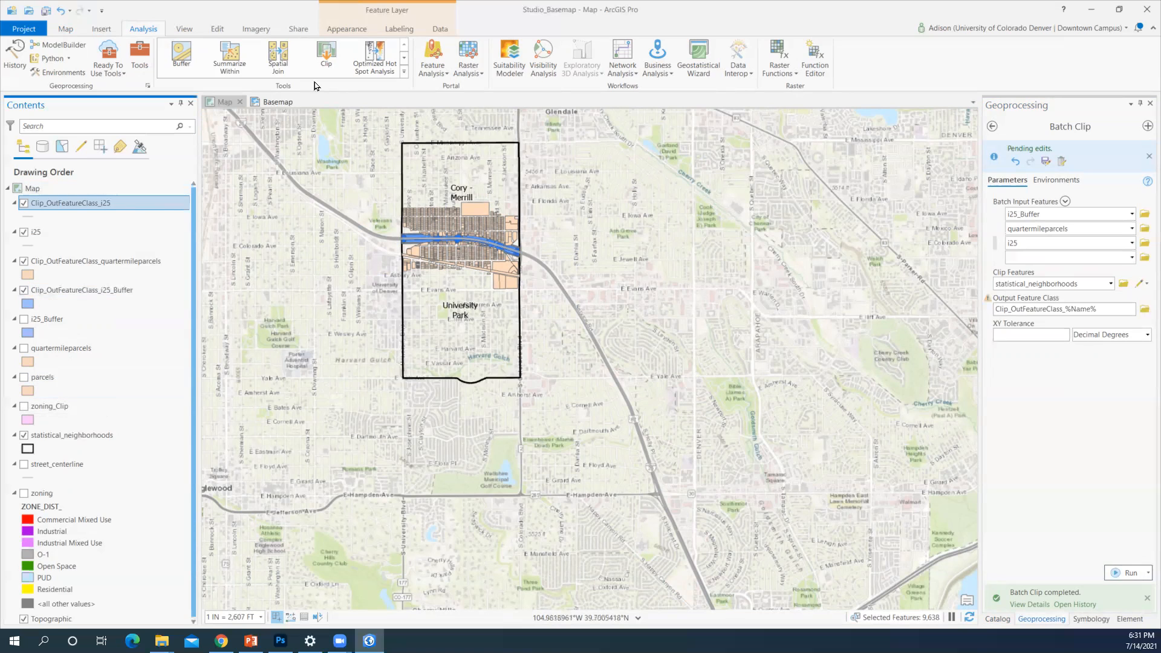
{"action": "left_click", "coordinate": [281, 100]}
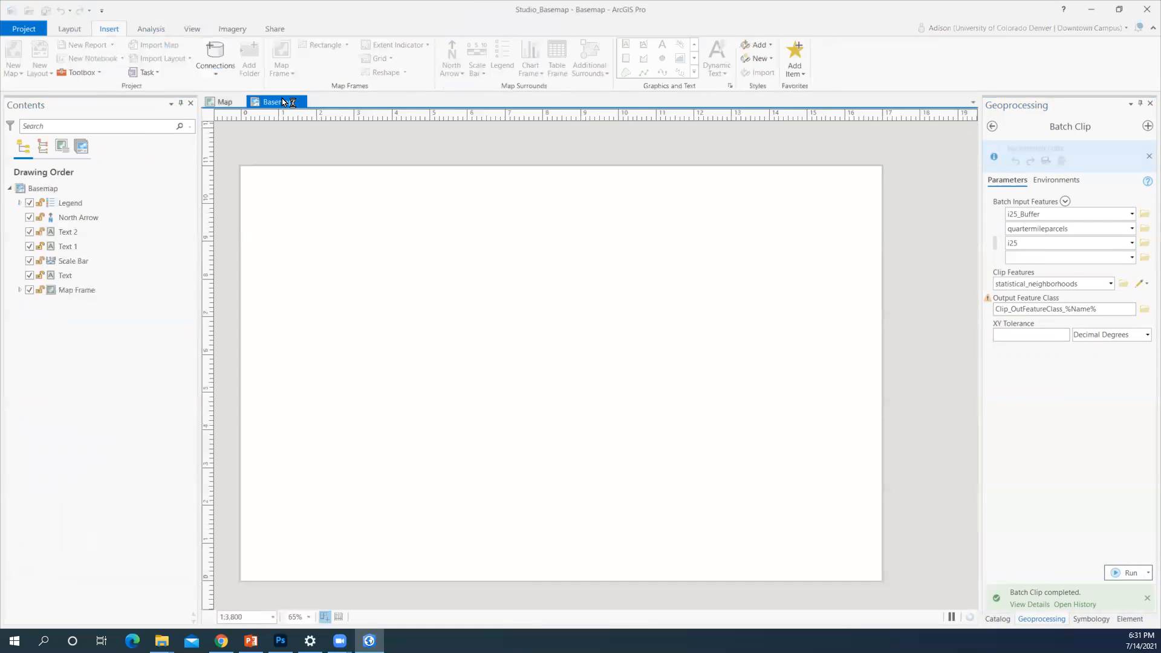